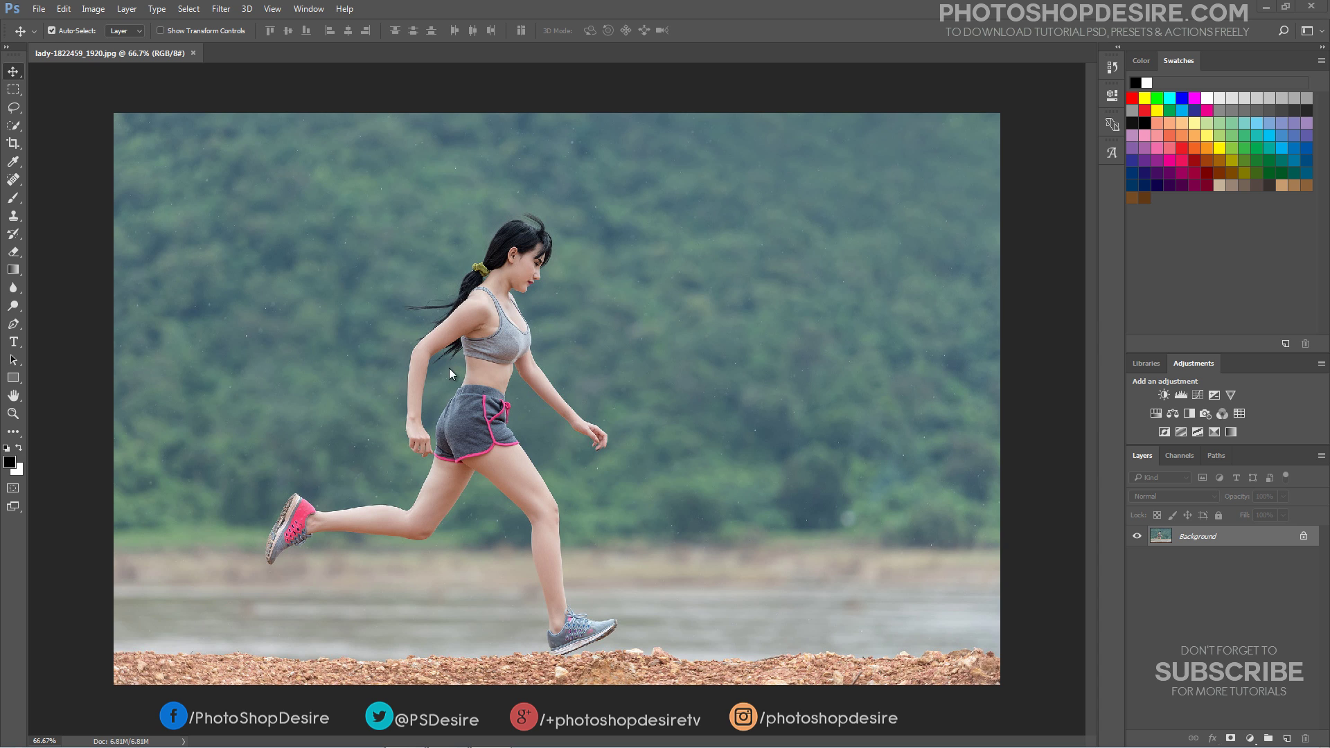
# - Duplicate the Background layer as a new layer named 'remove person'
pyautogui.click(127, 12)
pyautogui.click(206, 63)
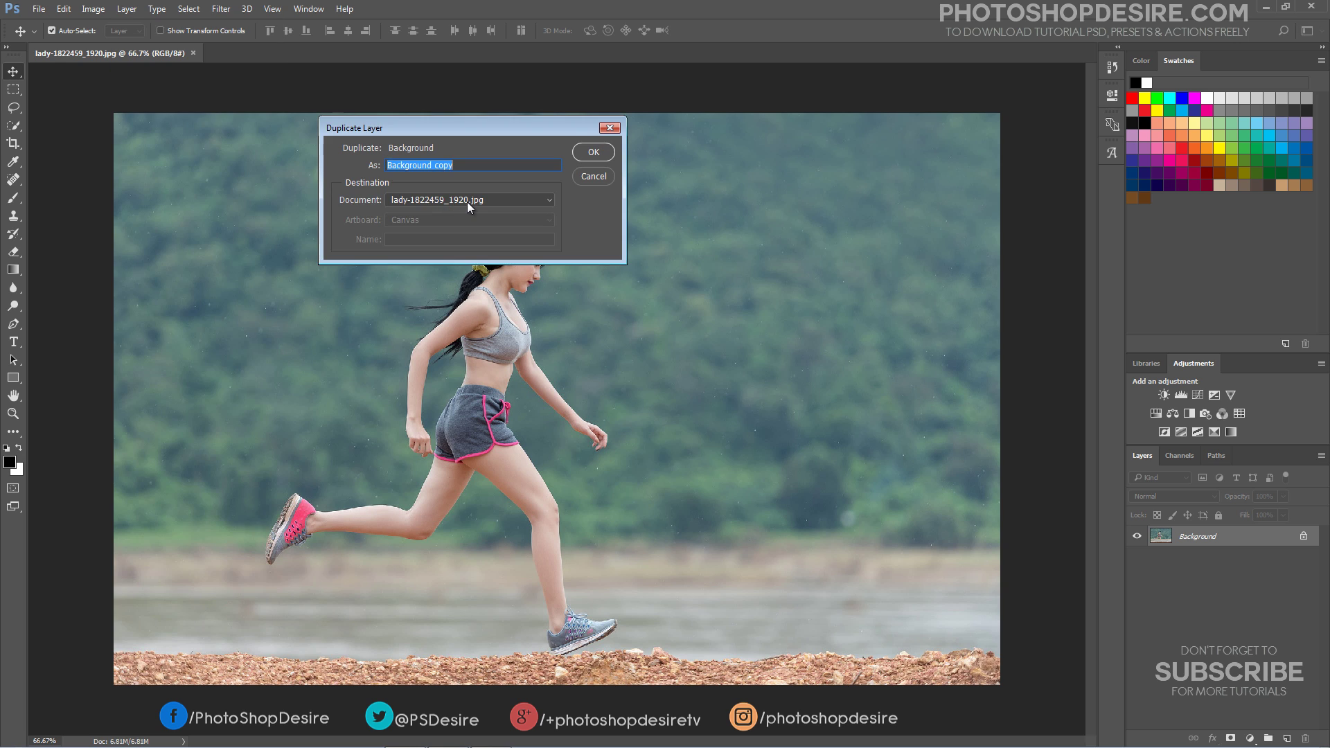
pyautogui.write('remove person')
pyautogui.click(581, 154)
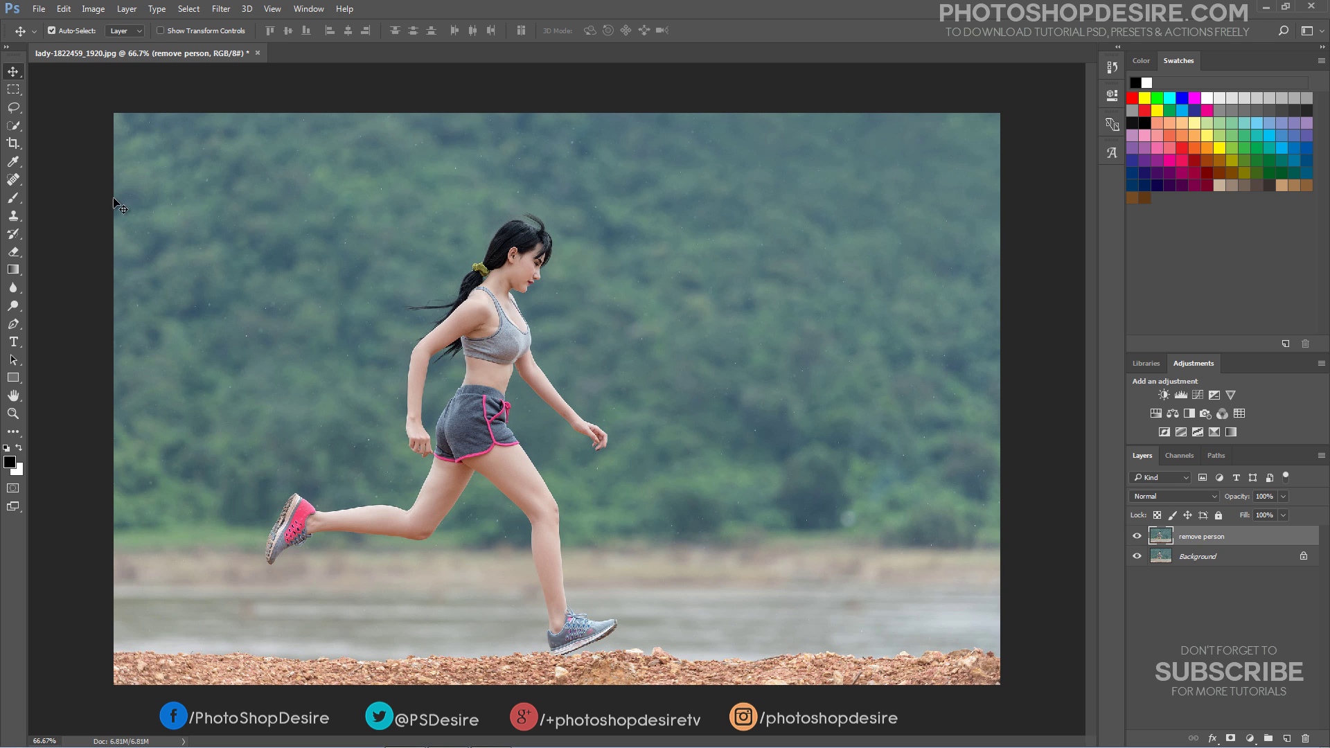
# - Lasso loosely around the running woman, subtracting the gap between her arm and torso
pyautogui.click(21, 107)
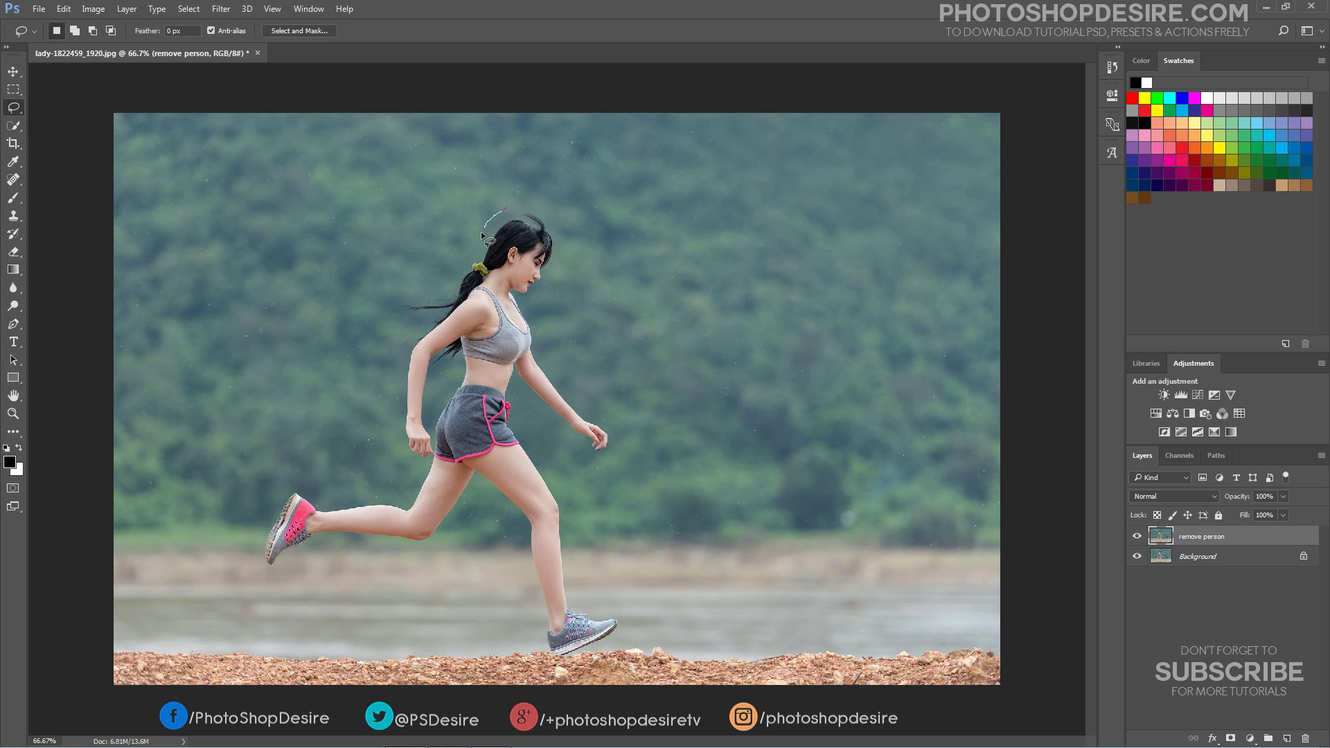
pyautogui.moveTo(481, 232)
pyautogui.mouseDown()
pyautogui.moveTo(404, 316)
pyautogui.moveTo(404, 451)
pyautogui.mouseUp()
pyautogui.moveTo(407, 501)
pyautogui.mouseDown()
pyautogui.moveTo(280, 495)
pyautogui.moveTo(262, 564)
pyautogui.moveTo(277, 574)
pyautogui.moveTo(330, 547)
pyautogui.moveTo(442, 546)
pyautogui.moveTo(472, 488)
pyautogui.mouseUp()
pyautogui.moveTo(521, 556)
pyautogui.mouseDown()
pyautogui.moveTo(551, 654)
pyautogui.moveTo(614, 651)
pyautogui.mouseUp()
pyautogui.moveTo(637, 608); pyautogui.dragTo(520, 398)
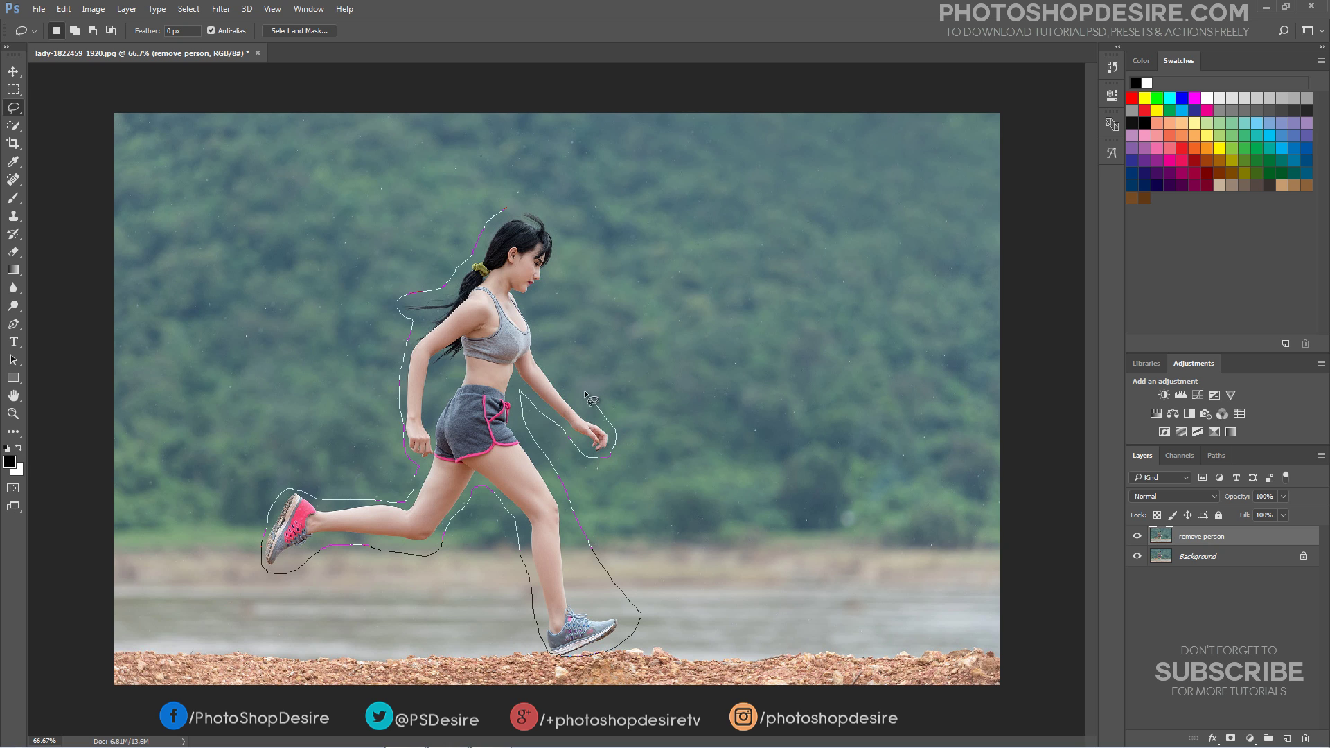
pyautogui.moveTo(536, 299)
pyautogui.mouseDown()
pyautogui.moveTo(562, 235)
pyautogui.moveTo(505, 208)
pyautogui.mouseUp()
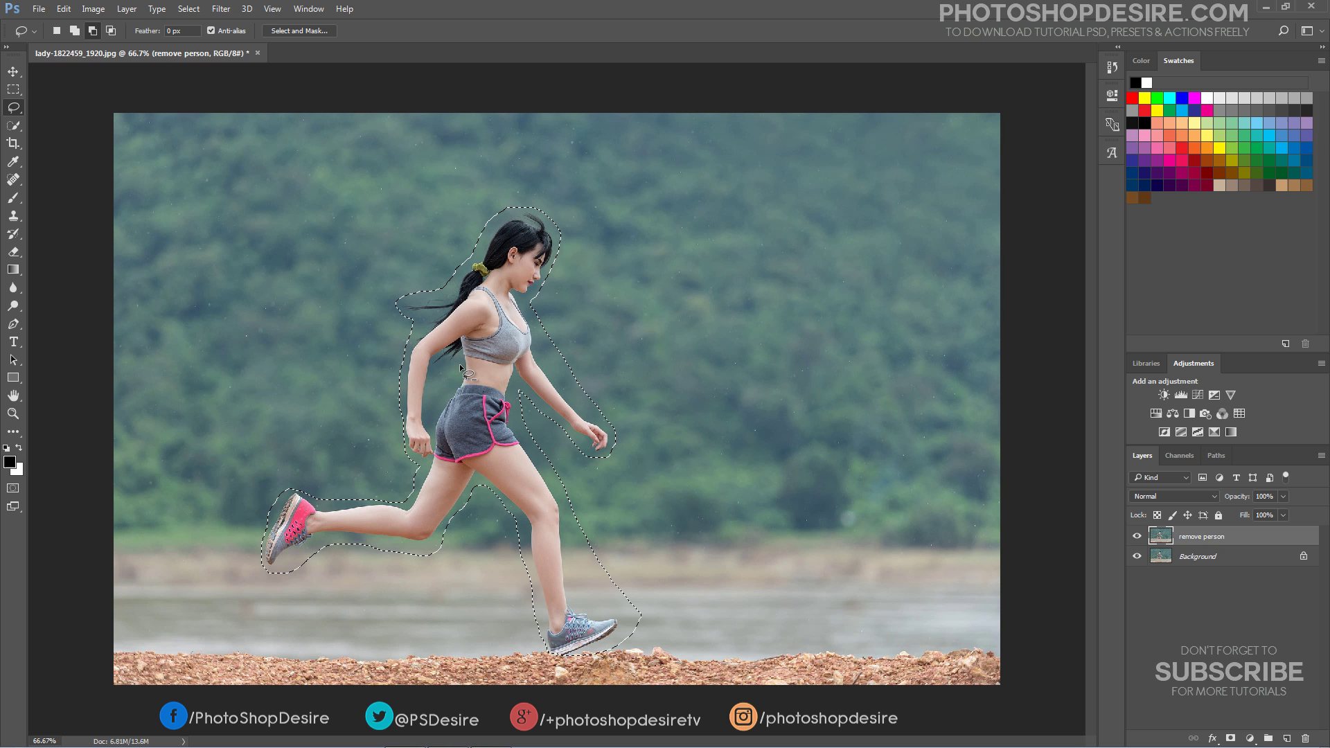
pyautogui.moveTo(459, 364)
pyautogui.mouseDown()
pyautogui.moveTo(431, 423)
pyautogui.moveTo(431, 377)
pyautogui.moveTo(457, 366)
pyautogui.mouseUp()
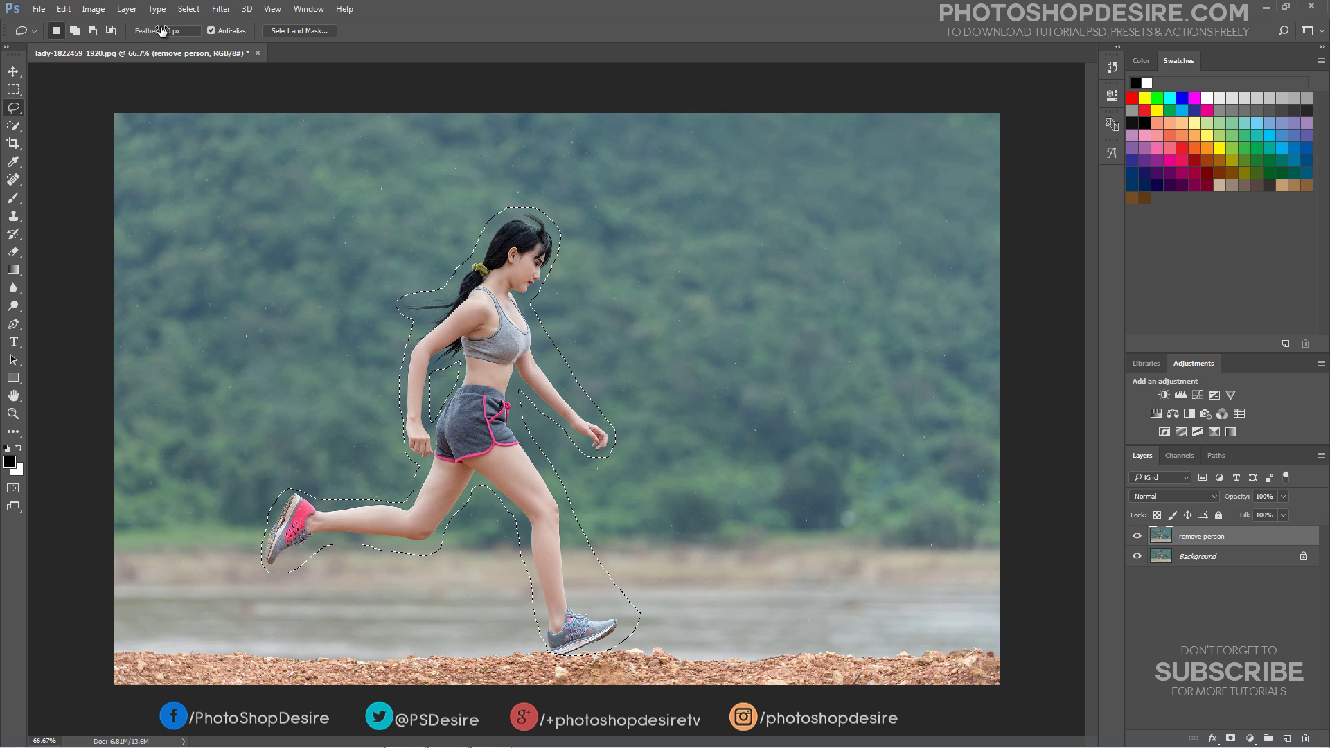
# - Fill the woman's selection with Content-Aware content so surrounding scenery replaces her
pyautogui.click(63, 9)
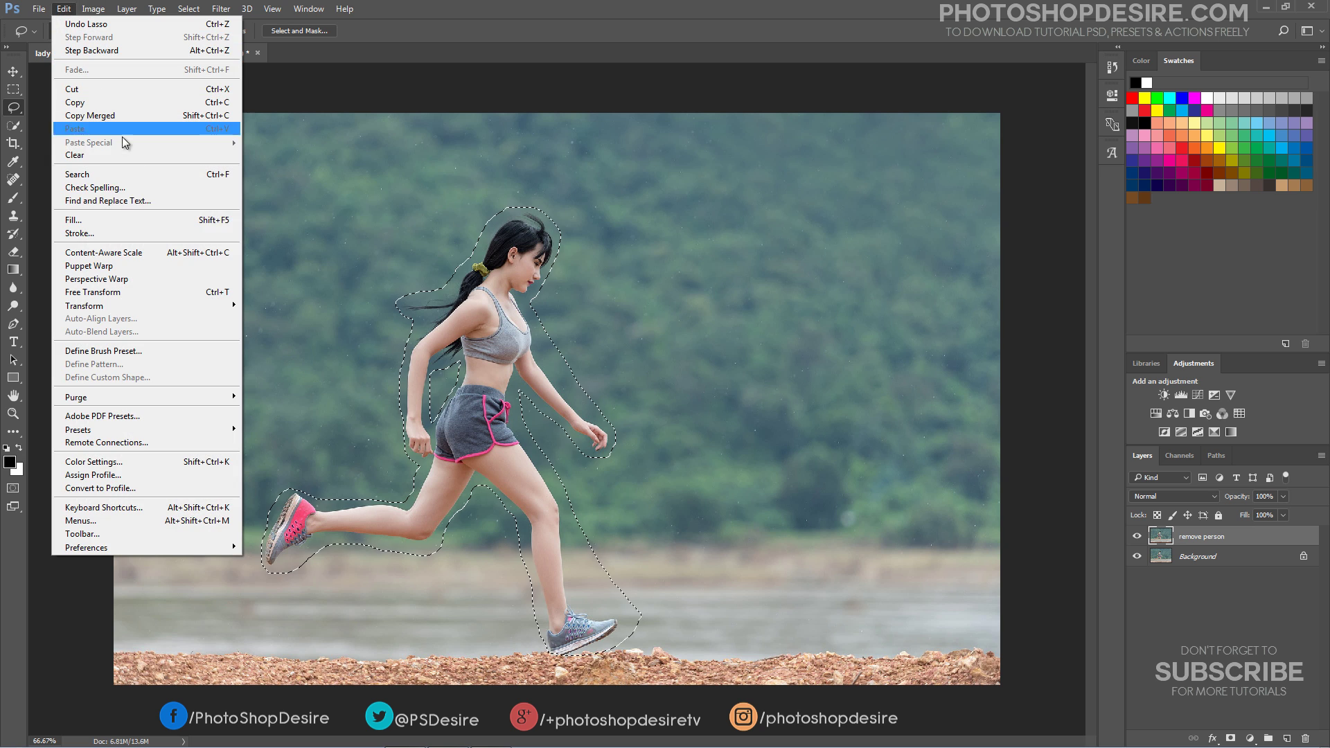
pyautogui.click(167, 221)
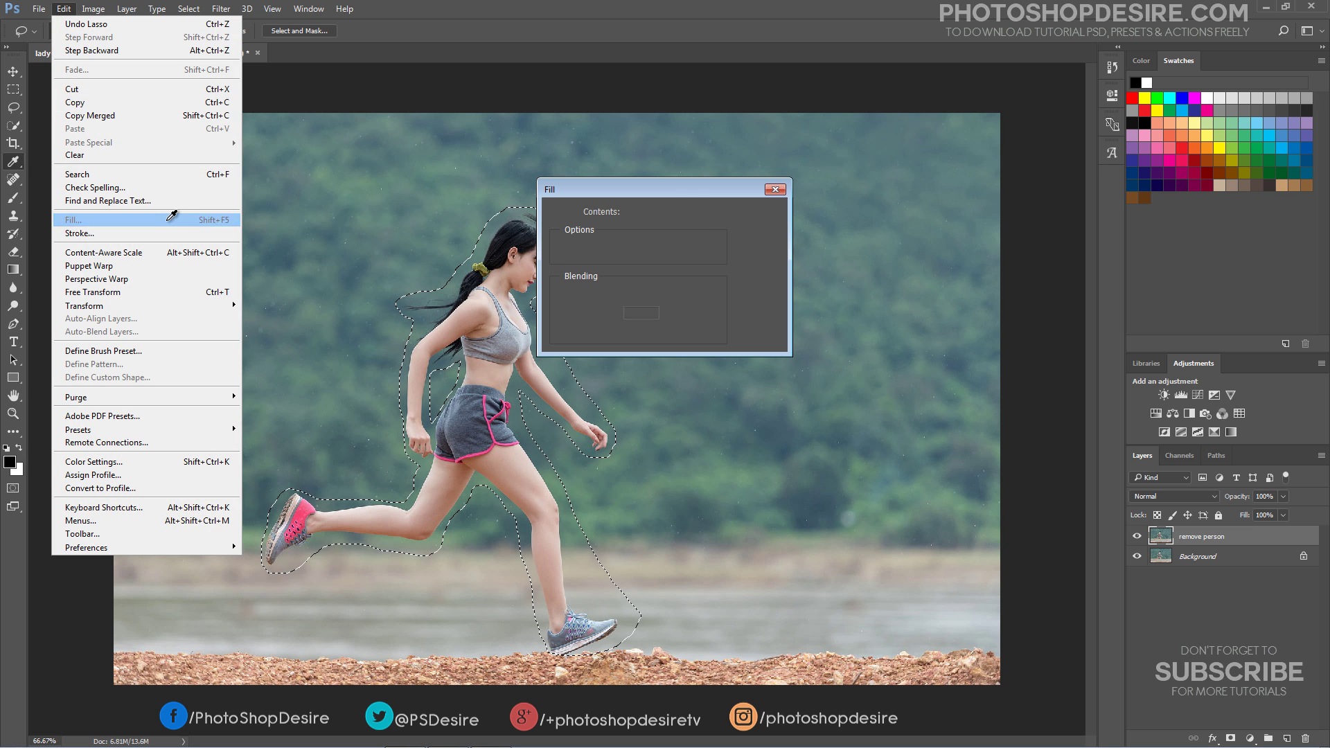
pyautogui.click(713, 211)
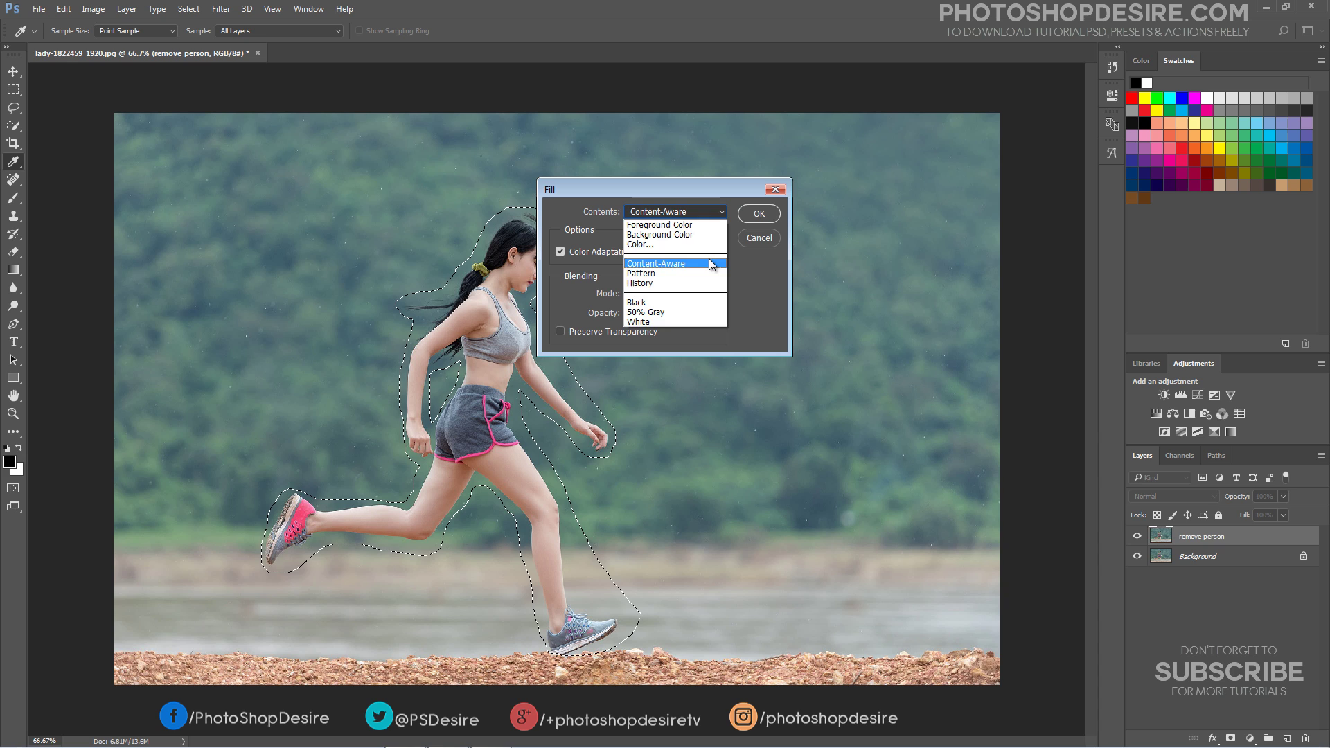
pyautogui.click(709, 262)
pyautogui.click(760, 215)
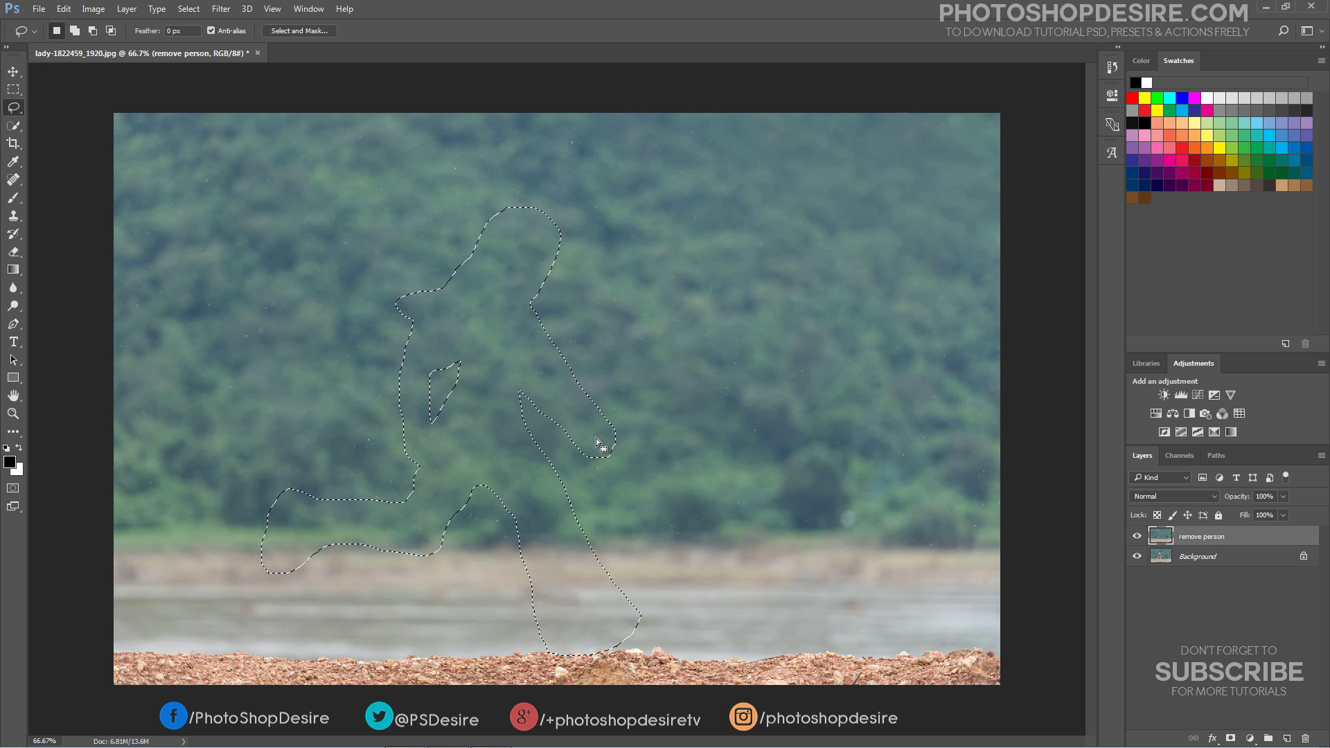
# - Deselect, then briefly hide and reshow remove person to compare with the original
pyautogui.click(188, 8)
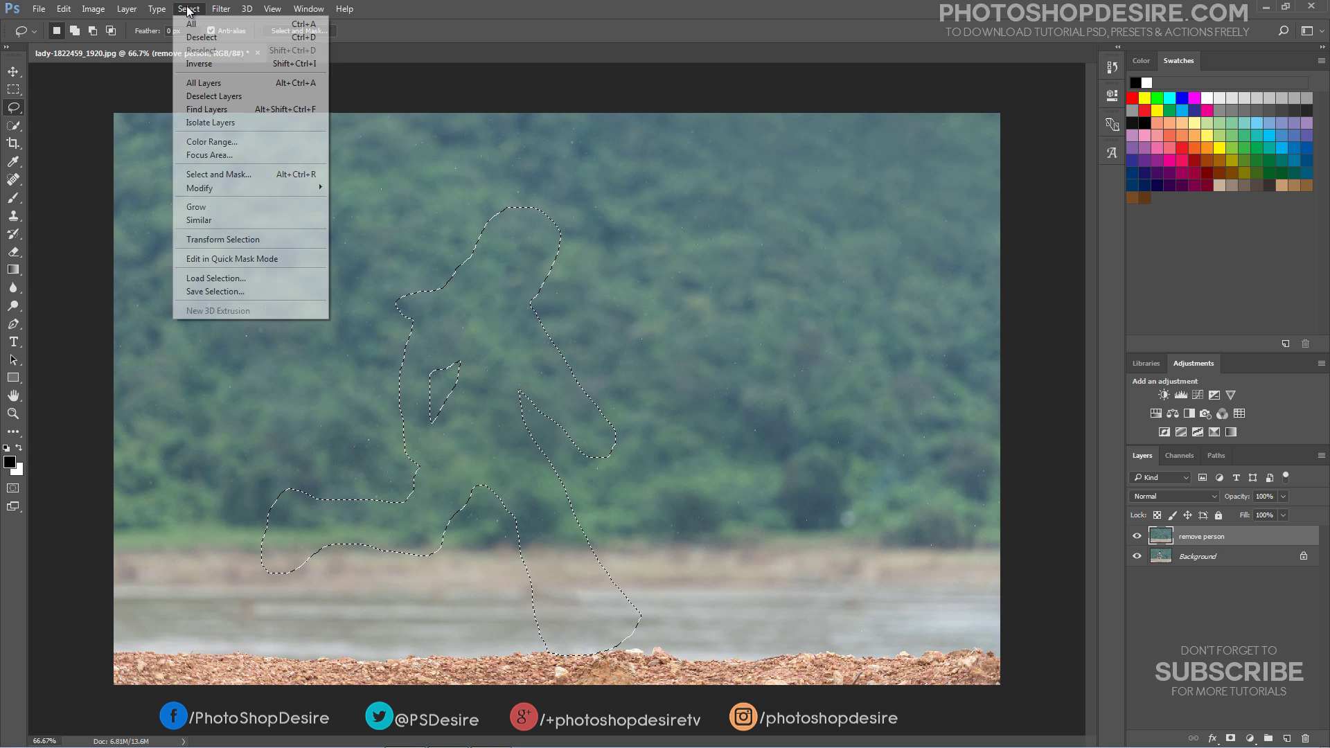
pyautogui.click(236, 39)
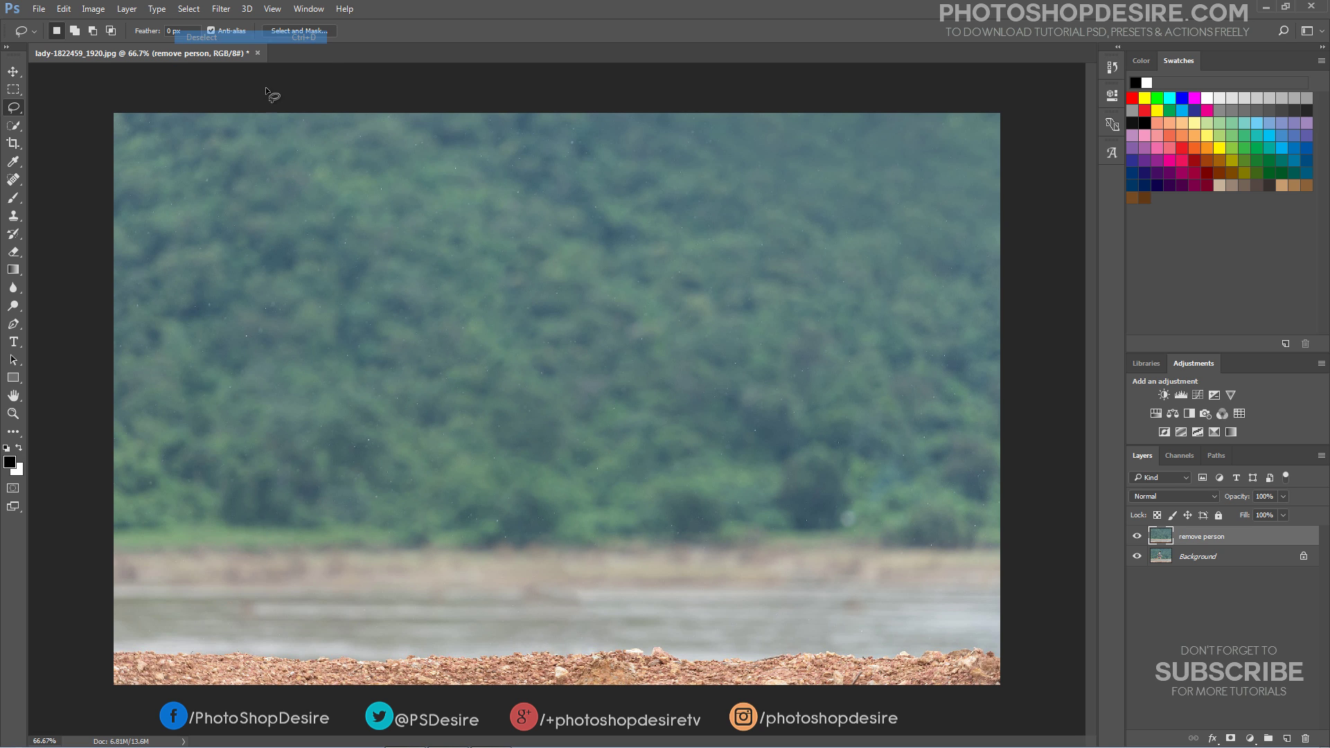
pyautogui.click(1137, 536)
pyautogui.click(1138, 537)
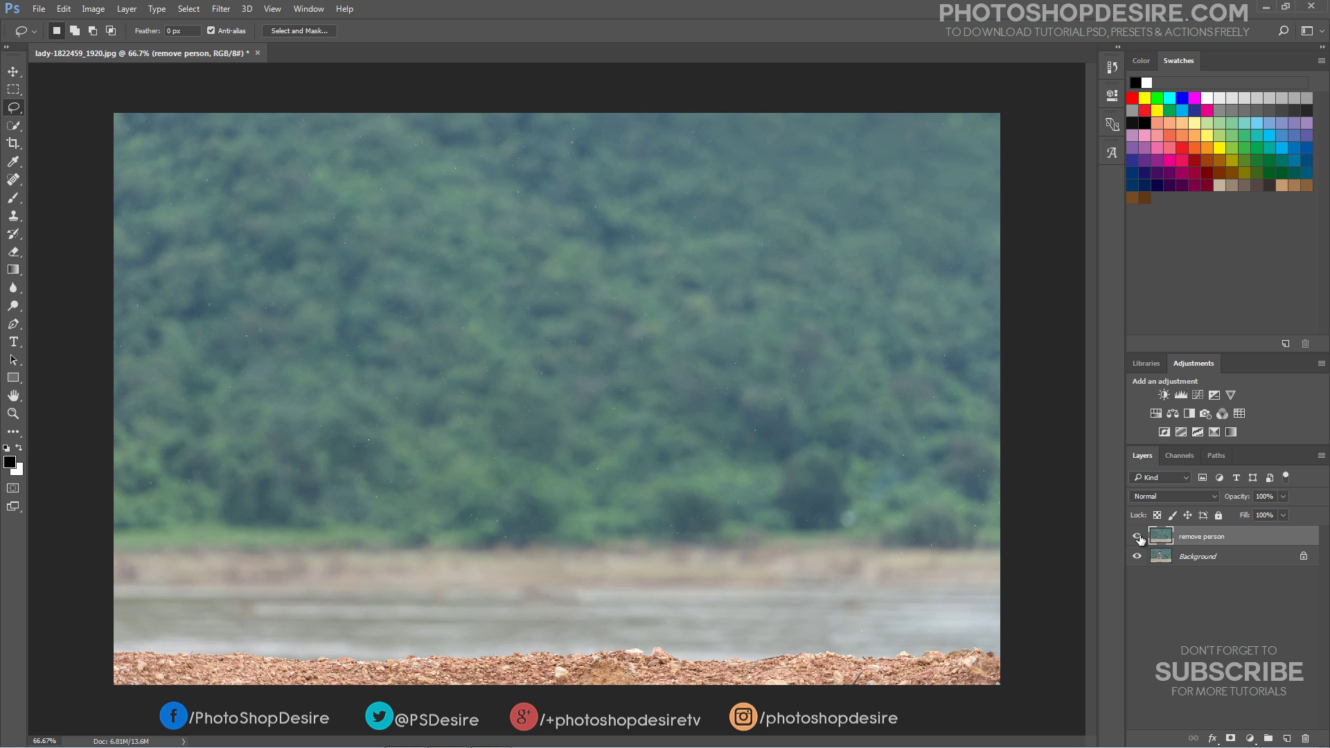
# - Duplicate the Background layer as 'Mask person' and move it to the top of the stack
pyautogui.click(1201, 559)
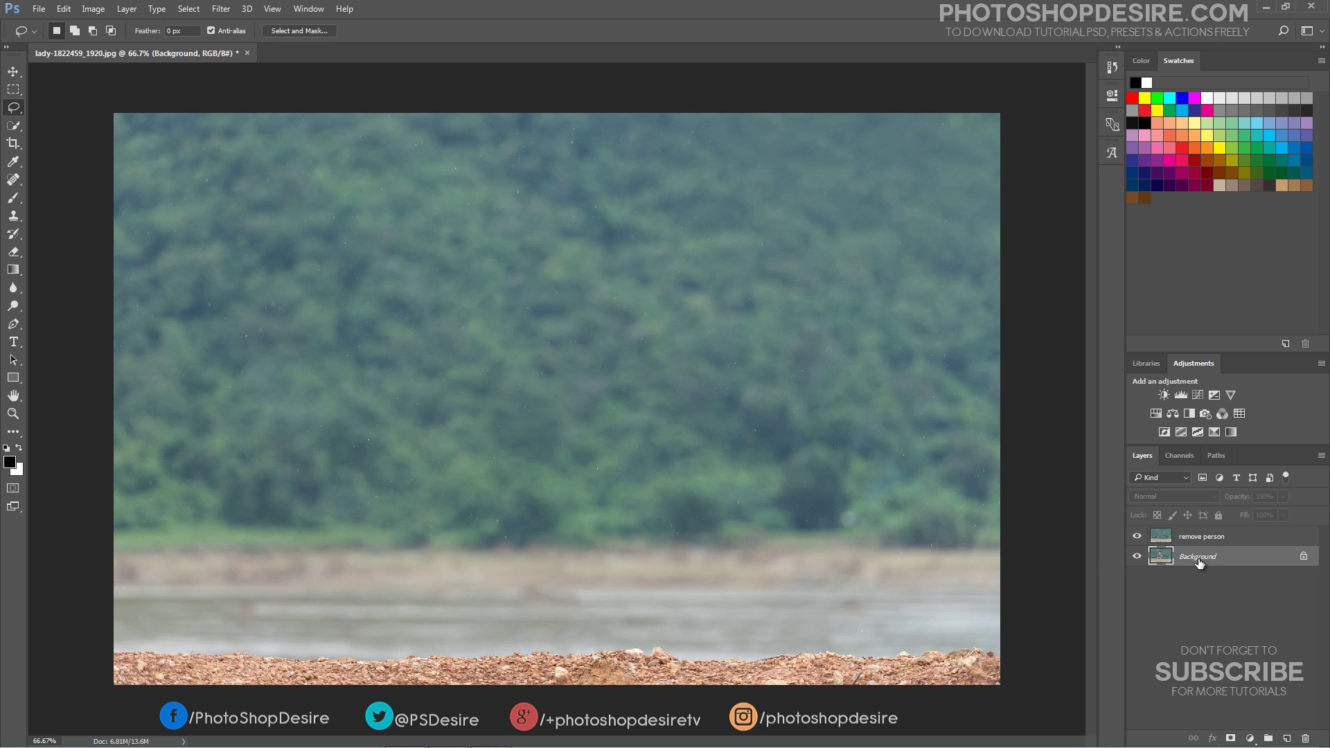
pyautogui.click(127, 9)
pyautogui.click(194, 64)
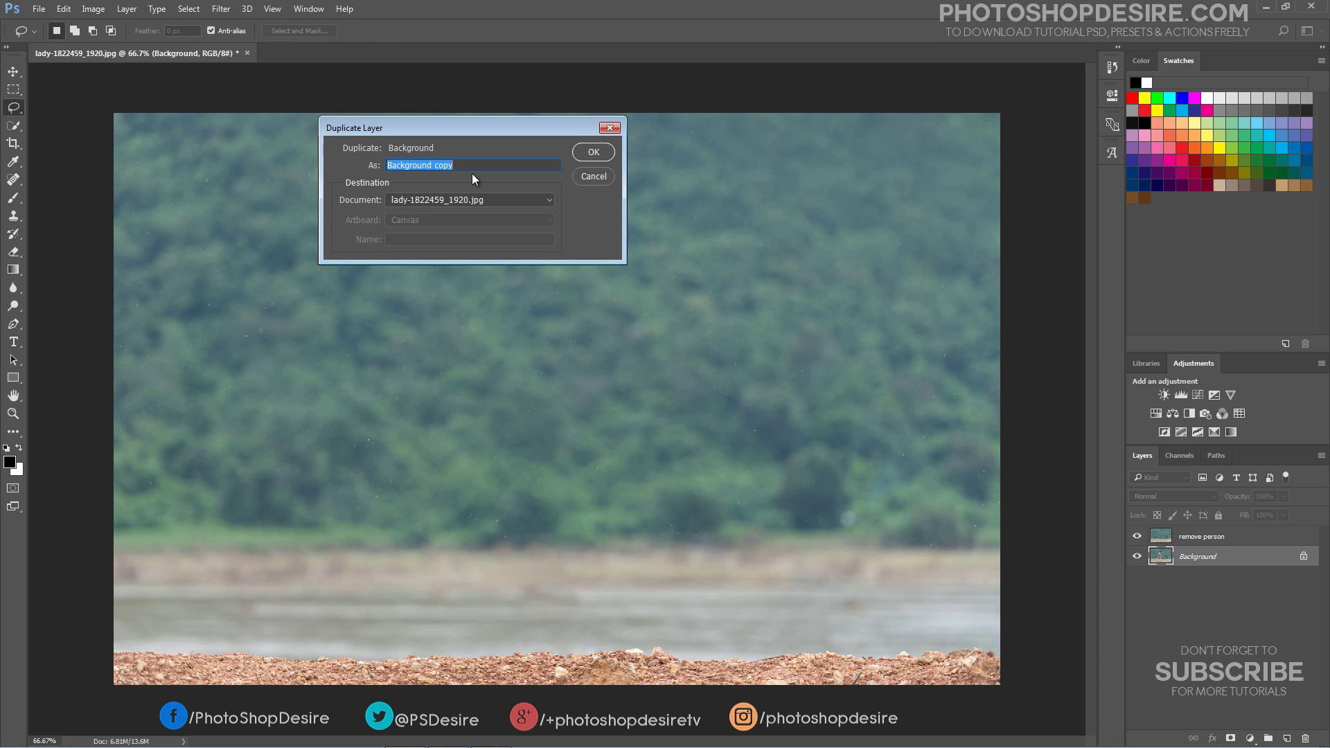
pyautogui.write('Mask person')
pyautogui.click(612, 152)
pyautogui.click(13, 72)
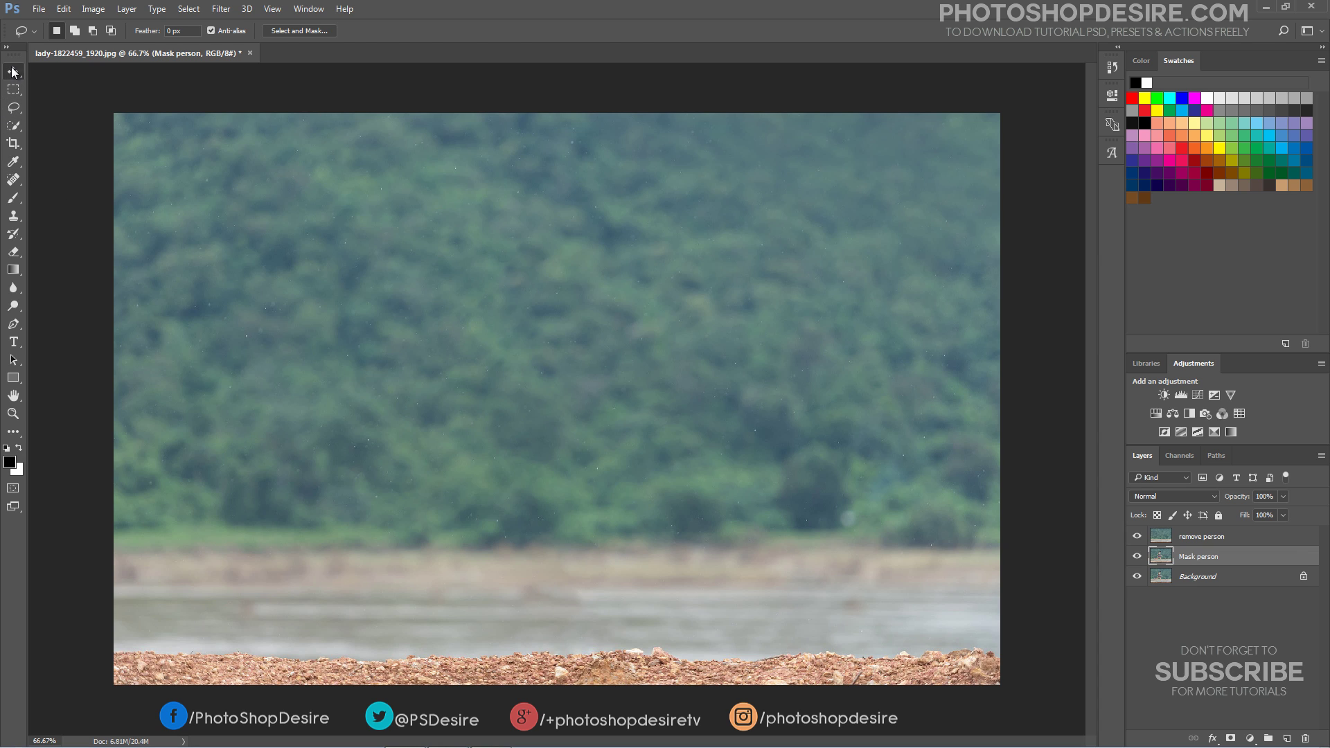
pyautogui.moveTo(1187, 558); pyautogui.dragTo(1187, 534)
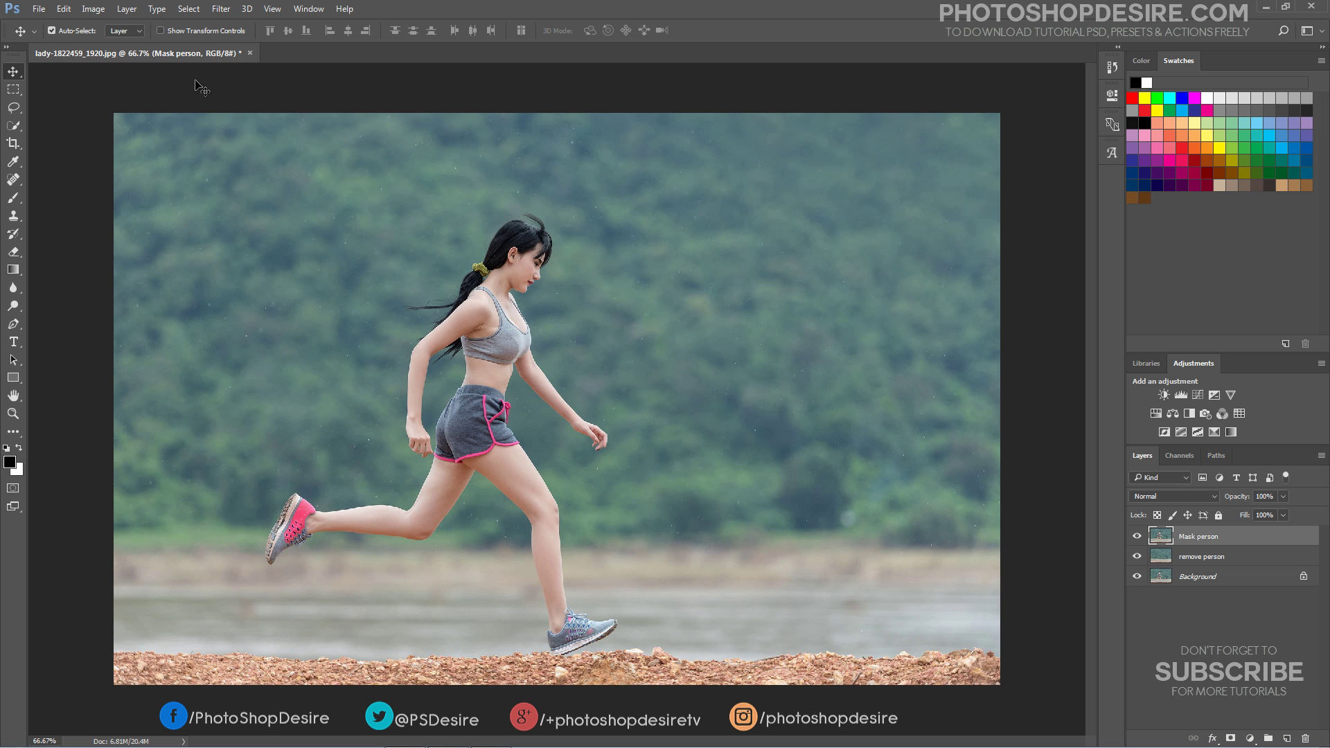
# - Start a Focus Area selection and add the woman's front thigh using a smaller brush
pyautogui.click(198, 13)
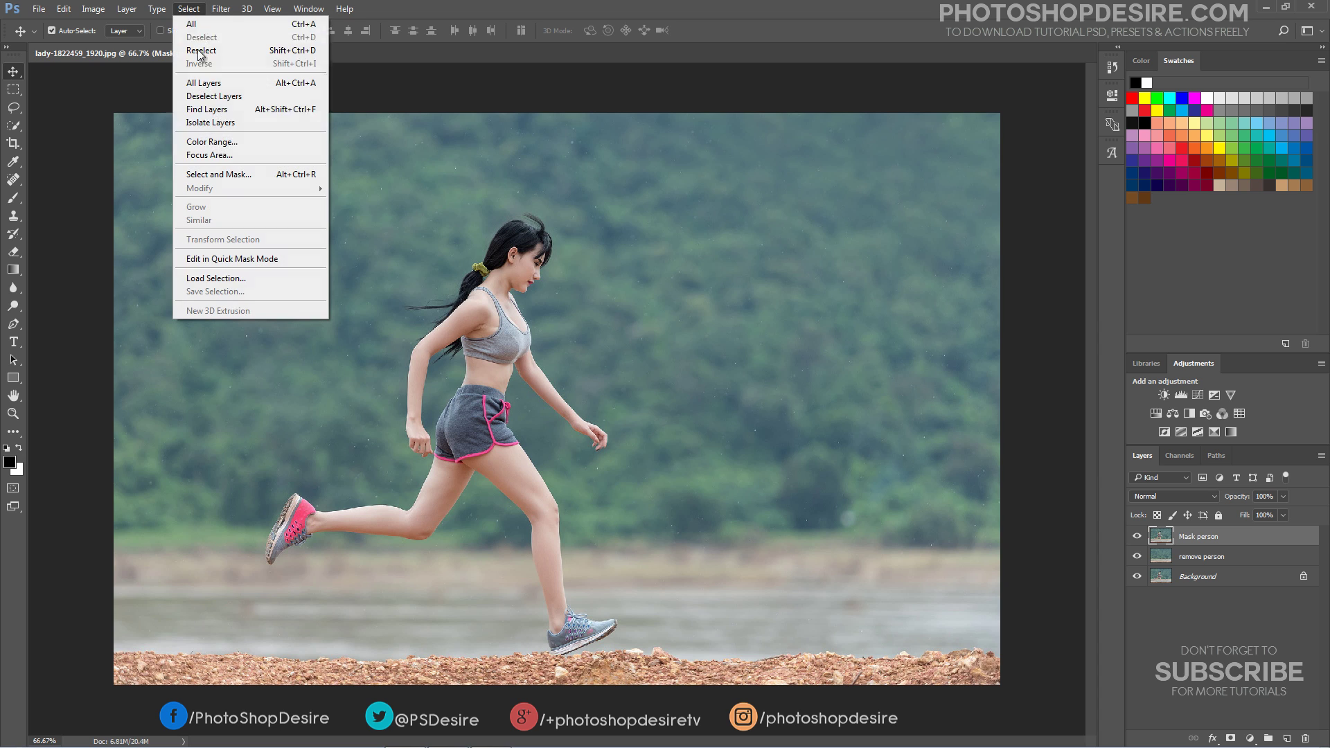
pyautogui.click(250, 158)
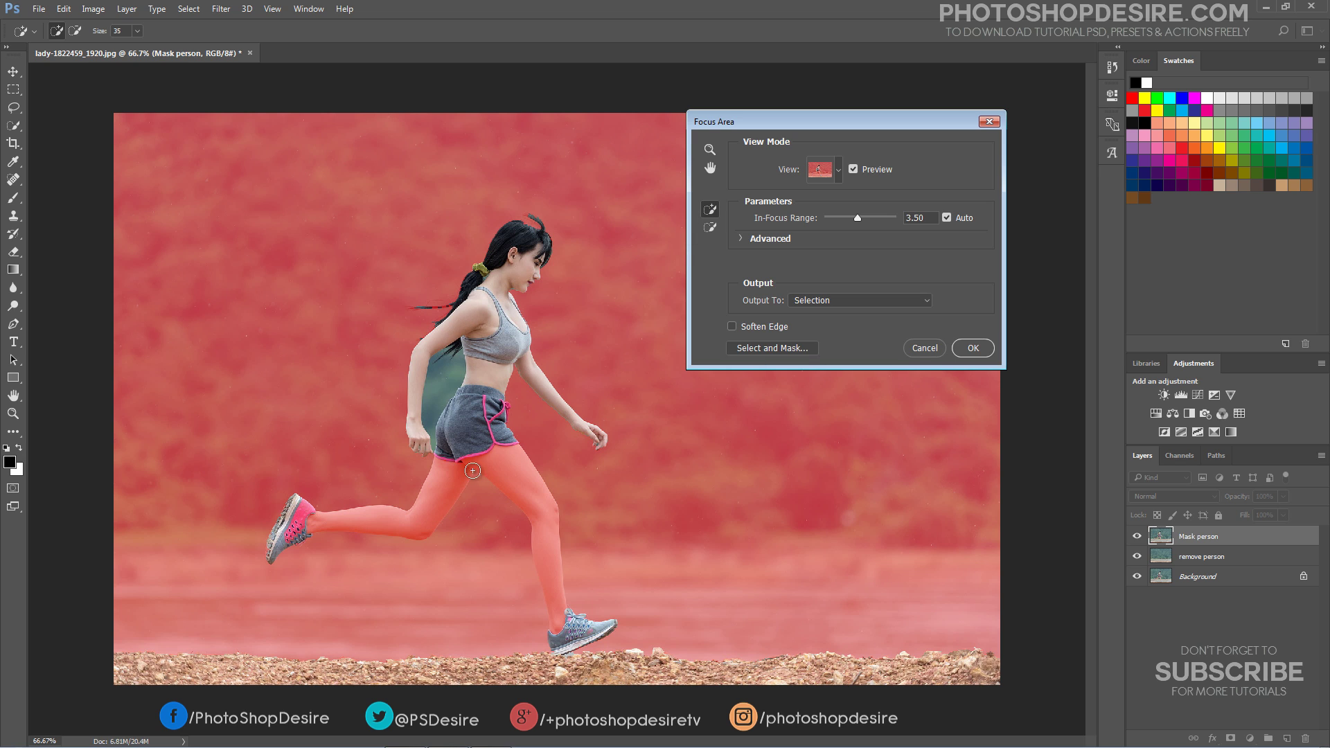
pyautogui.press('[')
pyautogui.press('[')
pyautogui.moveTo(488, 454)
pyautogui.mouseDown()
pyautogui.moveTo(545, 521)
pyautogui.moveTo(561, 638)
pyautogui.mouseUp()
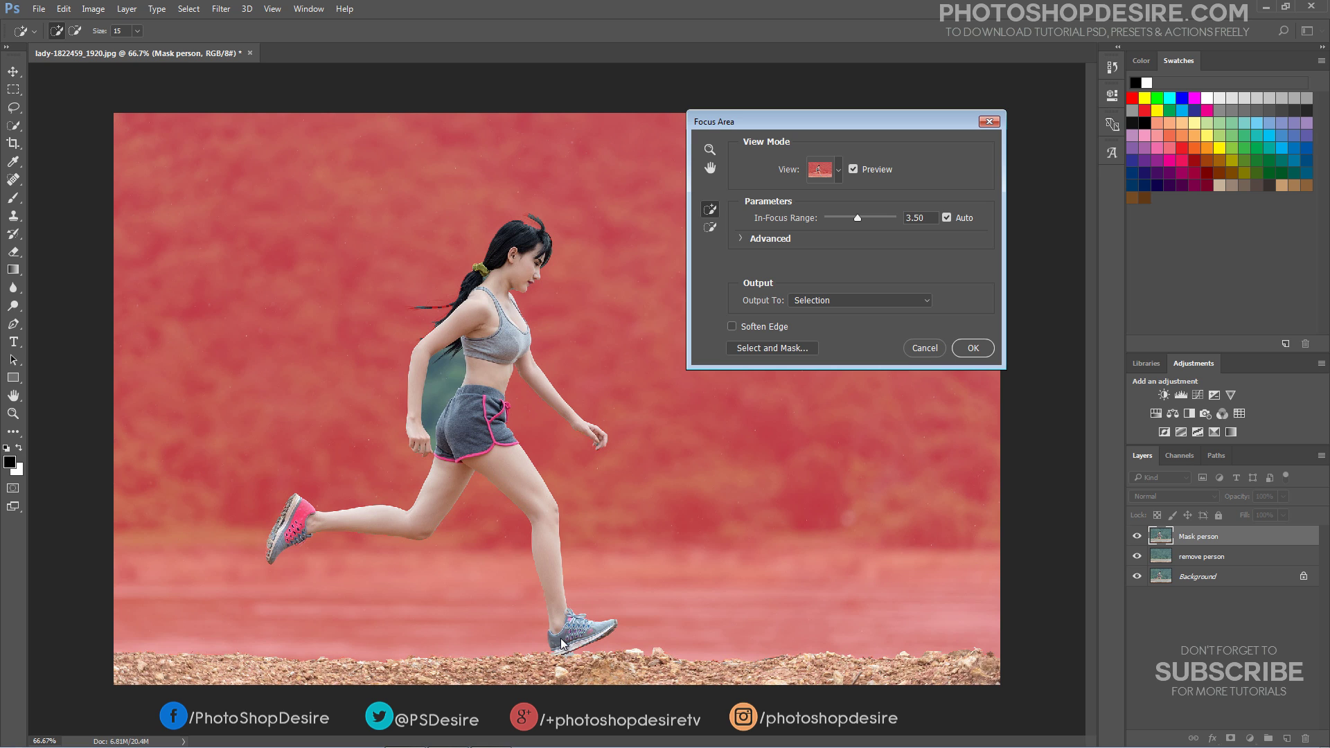
pyautogui.click(595, 631)
# - Subtract the arm–torso gap and the rocky ground along the bottom from the focus area
pyautogui.click(710, 227)
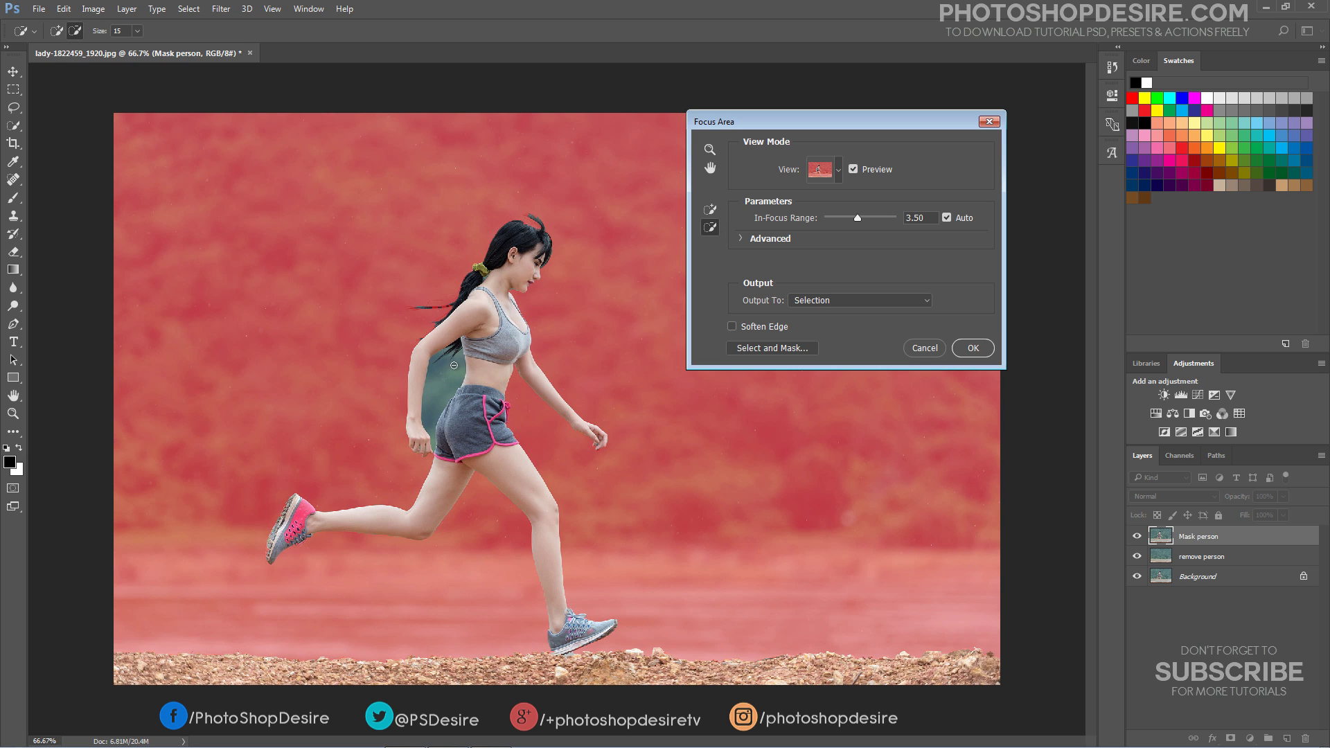
pyautogui.moveTo(454, 365); pyautogui.dragTo(433, 410)
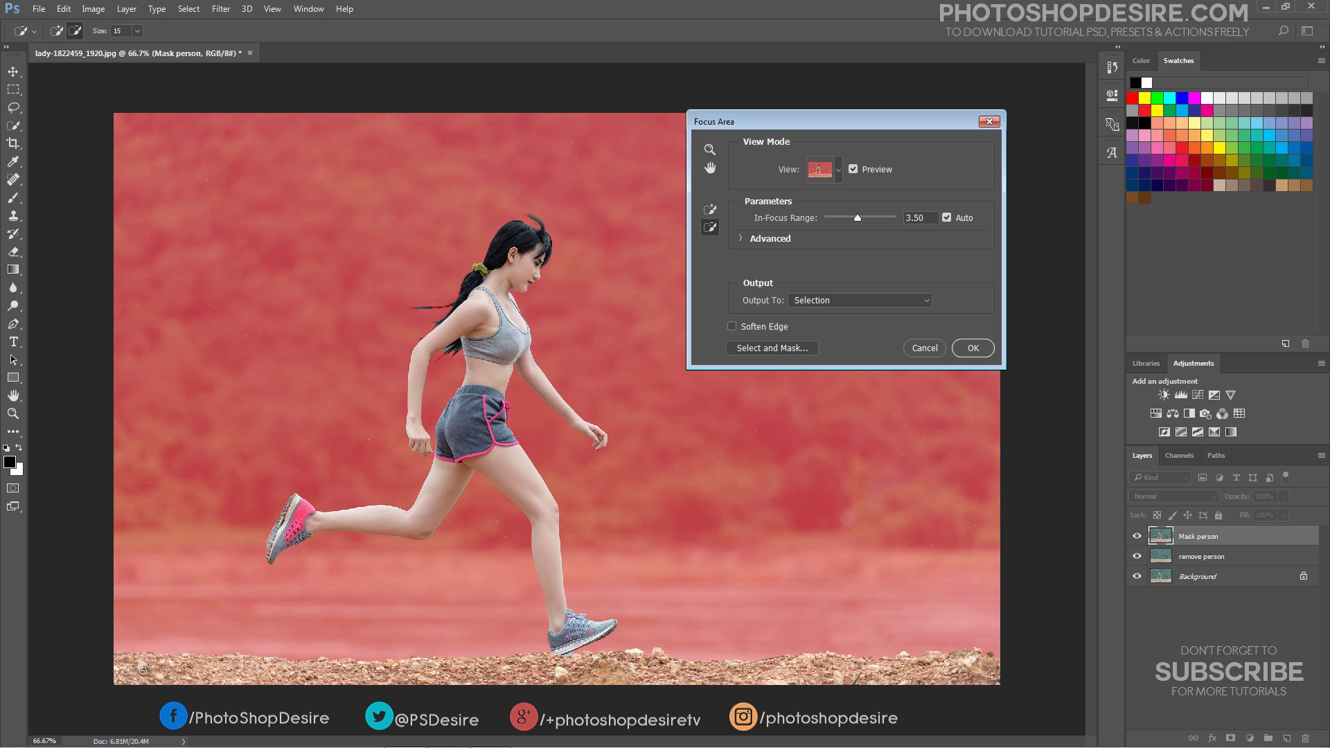
pyautogui.moveTo(143, 670)
pyautogui.mouseDown()
pyautogui.moveTo(285, 679)
pyautogui.moveTo(559, 666)
pyautogui.moveTo(659, 686)
pyautogui.mouseUp()
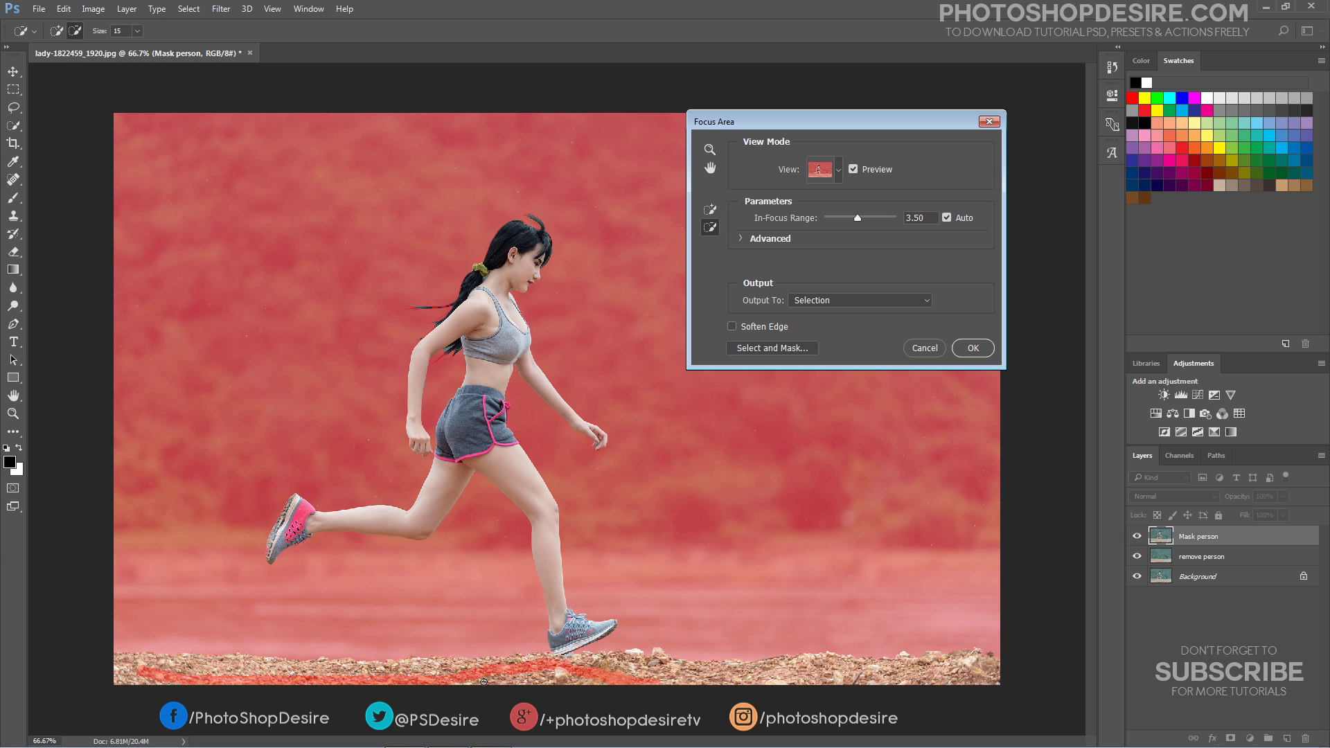
pyautogui.press(']')
pyautogui.press(']')
pyautogui.press(']')
pyautogui.press(']')
pyautogui.press(']')
pyautogui.press(']')
pyautogui.moveTo(119, 663)
pyautogui.mouseDown()
pyautogui.moveTo(410, 680)
pyautogui.moveTo(399, 678)
pyautogui.moveTo(713, 678)
pyautogui.moveTo(1004, 653)
pyautogui.moveTo(965, 672)
pyautogui.moveTo(1016, 674)
pyautogui.moveTo(815, 656)
pyautogui.moveTo(696, 673)
pyautogui.moveTo(635, 658)
pyautogui.moveTo(593, 666)
pyautogui.moveTo(688, 677)
pyautogui.mouseUp()
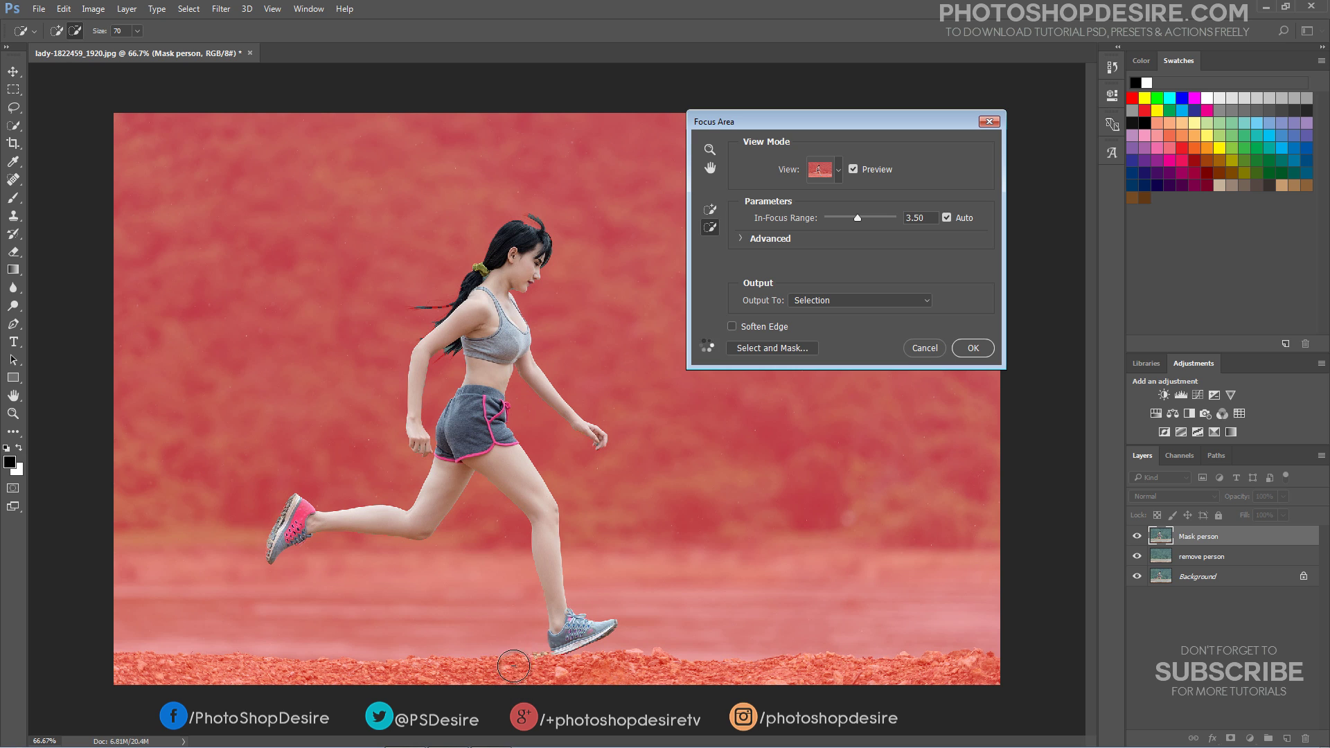
pyautogui.press('[')
pyautogui.press('[')
pyautogui.press('[')
pyautogui.press('[')
pyautogui.press('[')
# - Output the Focus Area result as a selection
pyautogui.click(841, 302)
pyautogui.click(841, 302)
pyautogui.click(973, 347)
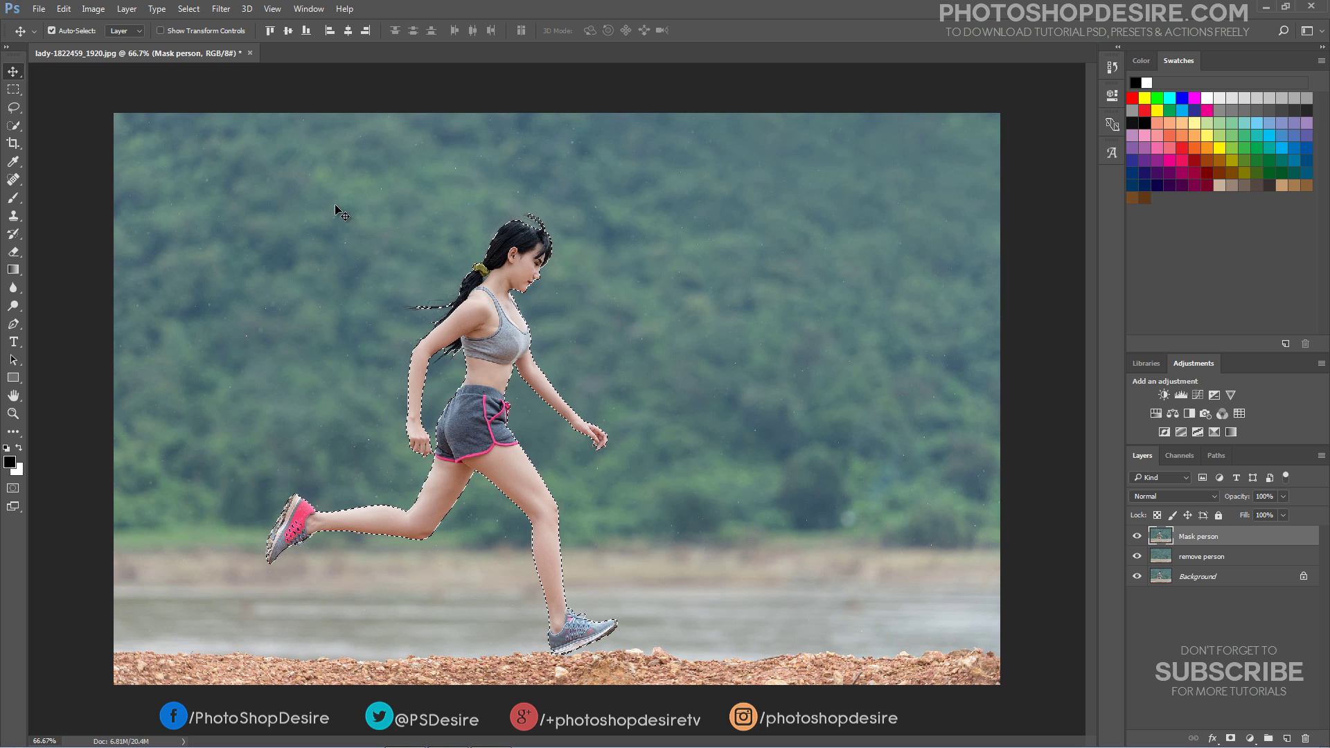
# - In Select and Mask, enable Smart Radius and refine the hair above the head and near the armpit
pyautogui.click(192, 10)
pyautogui.click(230, 177)
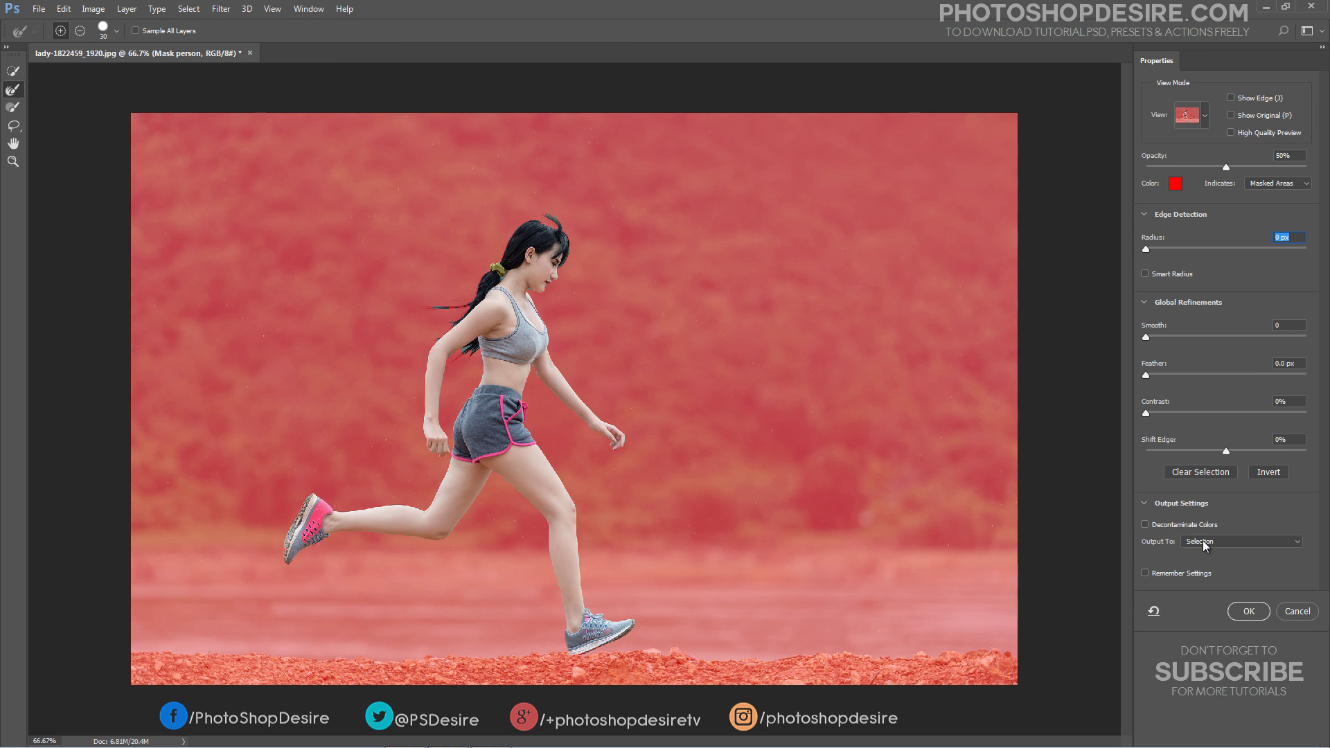
pyautogui.click(1145, 274)
pyautogui.click(17, 94)
pyautogui.moveTo(536, 211); pyautogui.dragTo(597, 237)
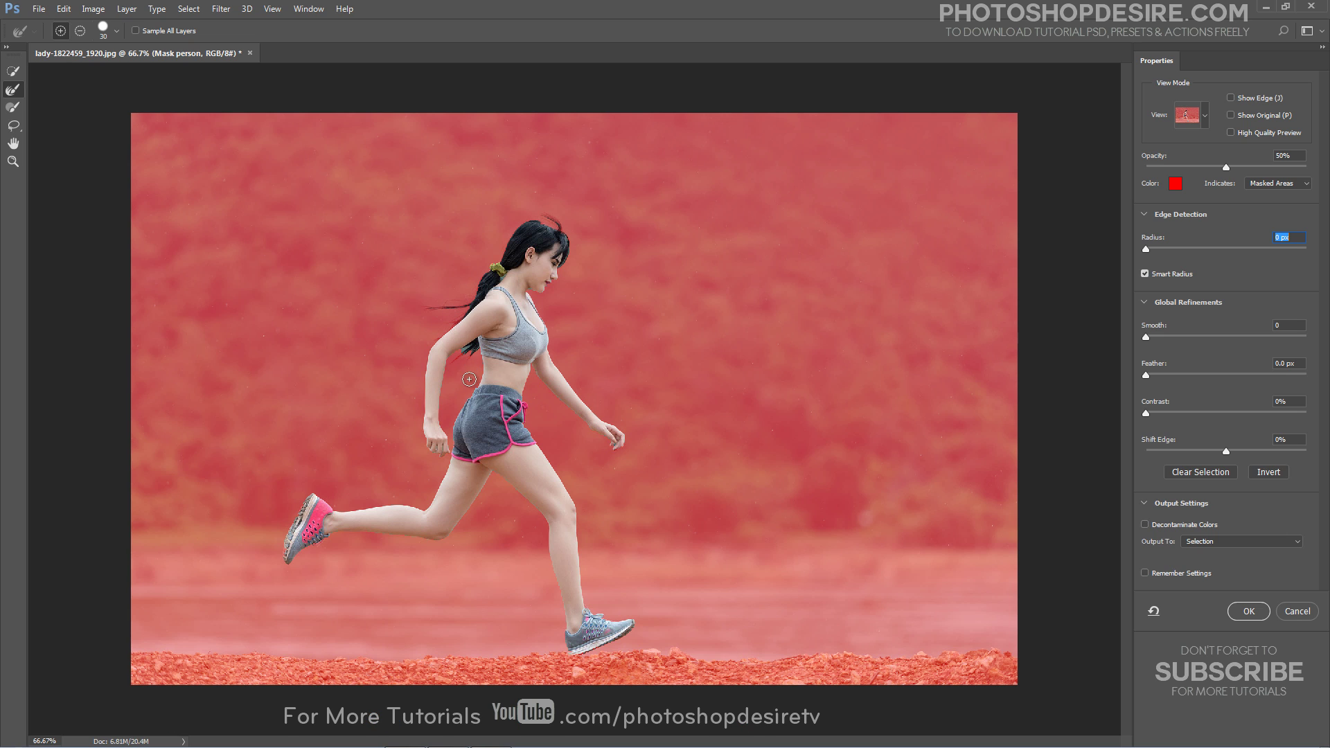
pyautogui.moveTo(462, 352)
pyautogui.mouseDown()
pyautogui.moveTo(446, 396)
pyautogui.moveTo(458, 364)
pyautogui.mouseUp()
pyautogui.moveTo(453, 381)
pyautogui.mouseDown()
pyautogui.moveTo(470, 346)
pyautogui.moveTo(456, 358)
pyautogui.mouseUp()
# - Output the refined selection as a layer mask on the Mask person layer
pyautogui.click(1216, 539)
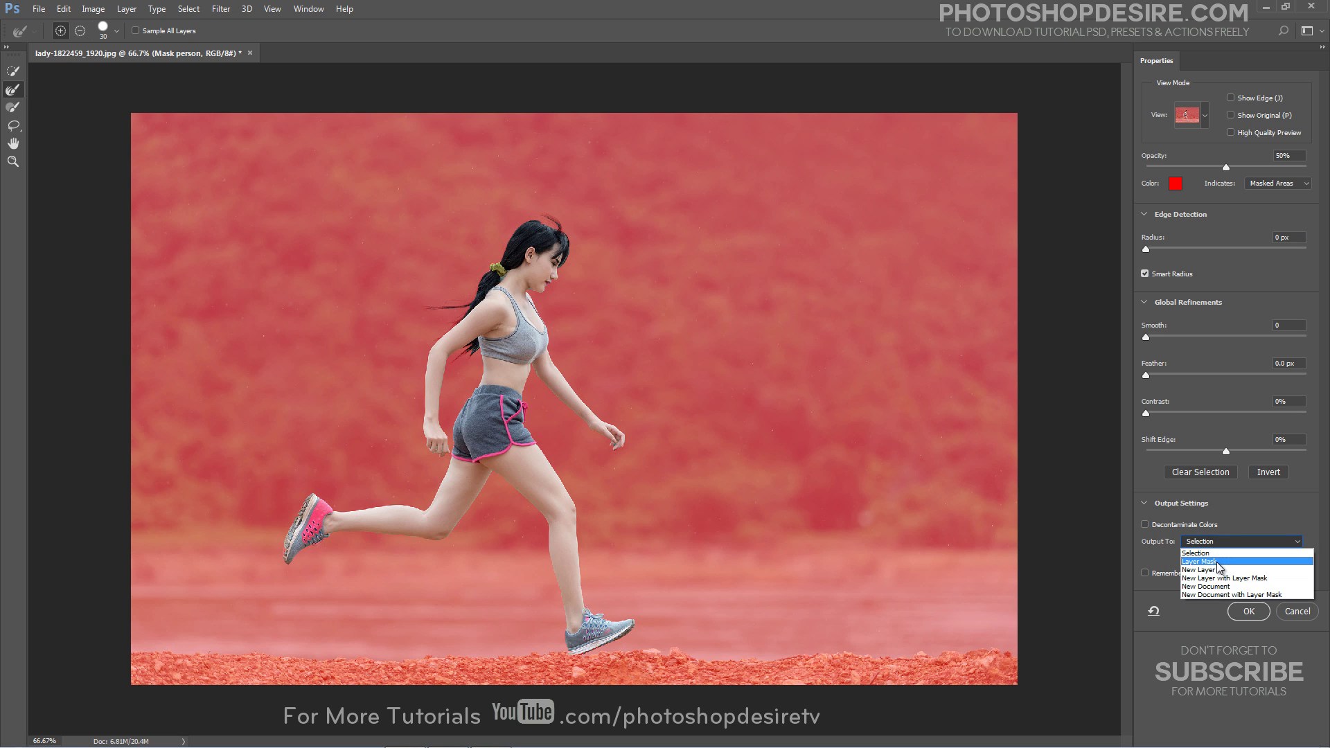
pyautogui.click(1218, 563)
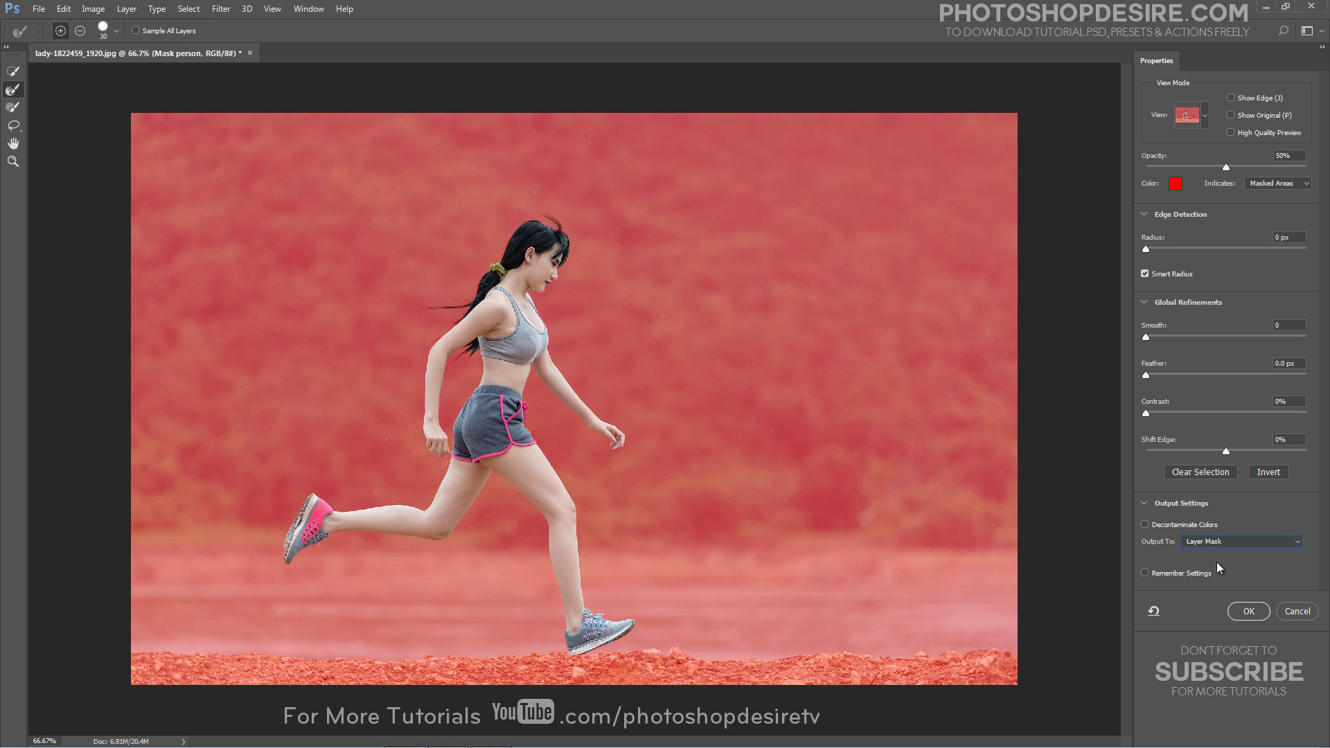
pyautogui.click(1249, 611)
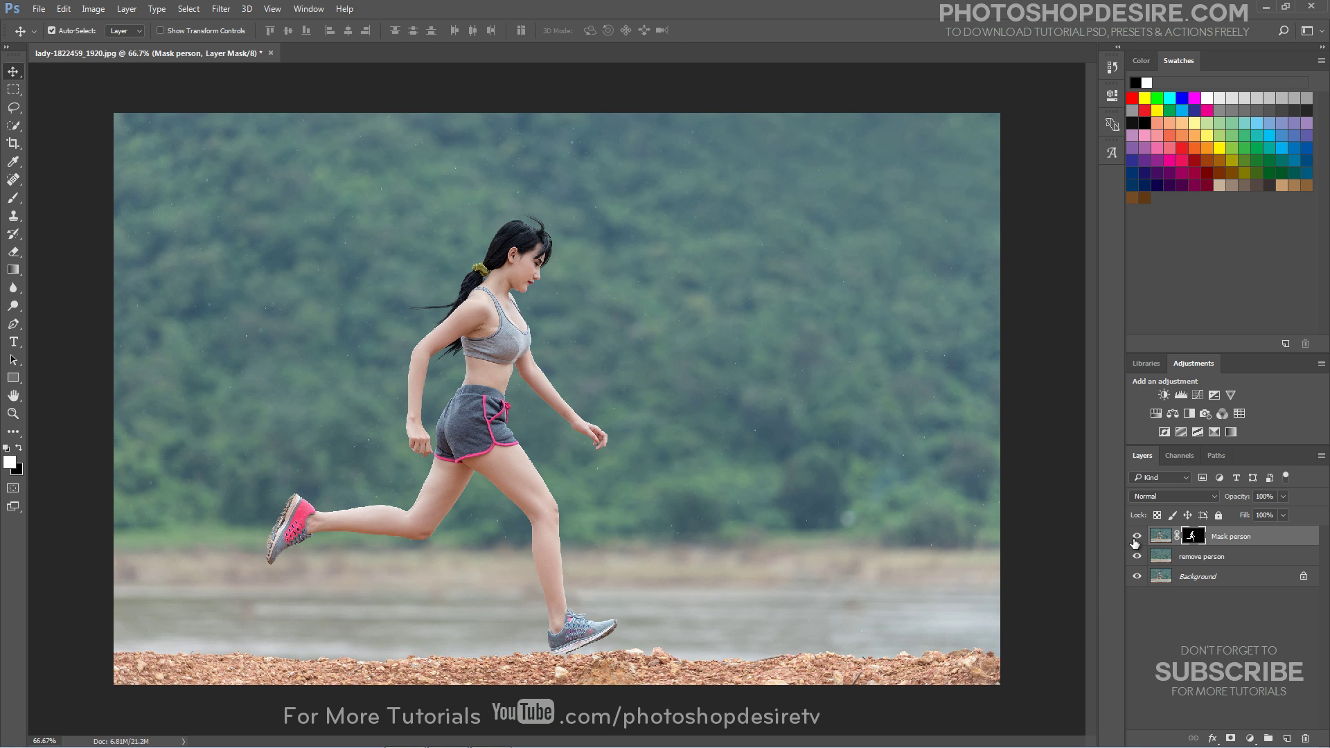
# - Temporarily hide the lower layers to check the runner cutout, then restore them
pyautogui.click(1137, 556)
pyautogui.click(1137, 576)
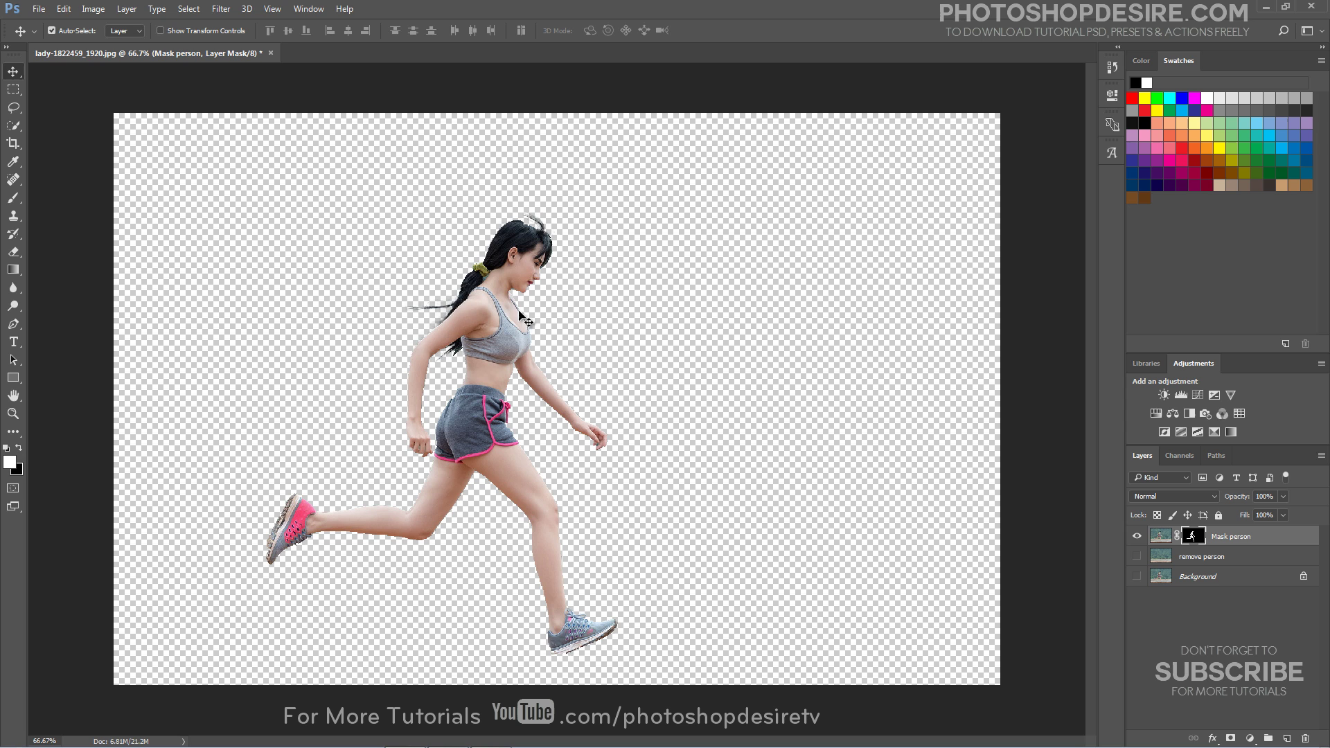
pyautogui.click(1137, 577)
pyautogui.click(1137, 557)
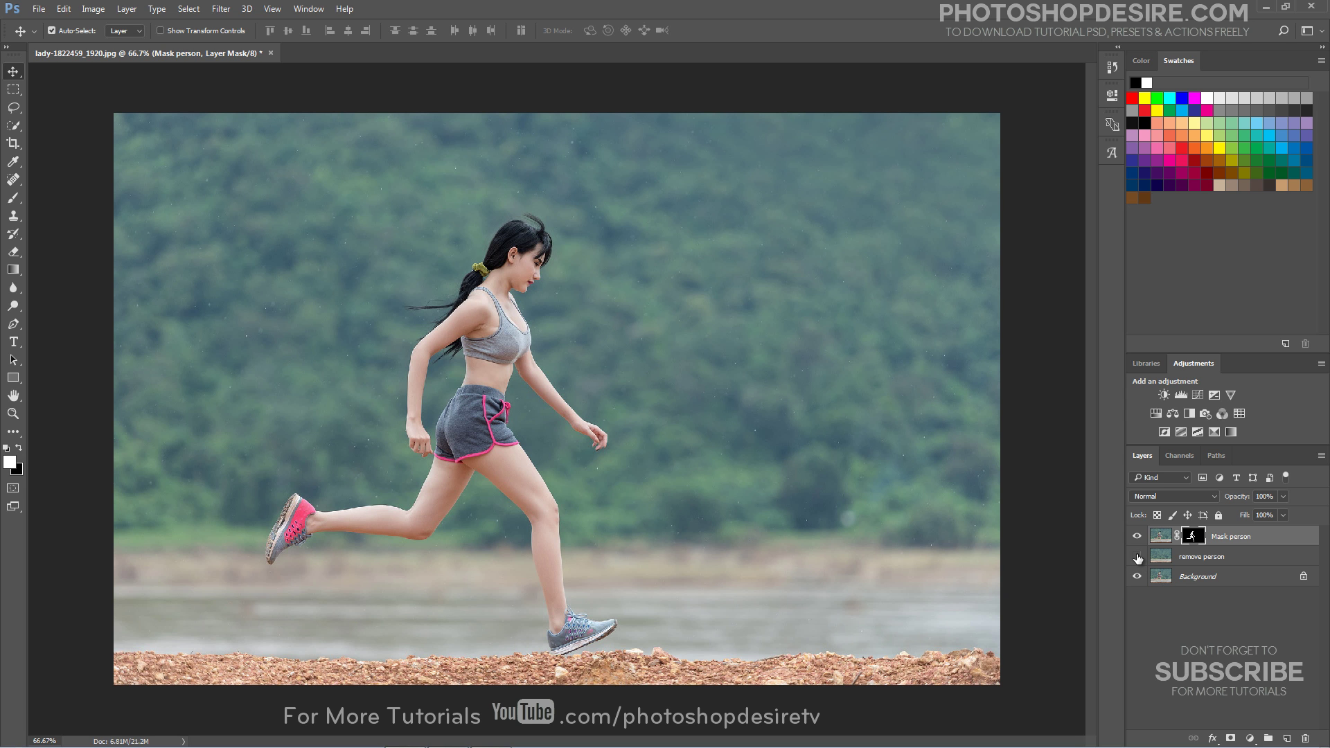
# - Convert the remove person layer to a Smart Object
pyautogui.click(1193, 561)
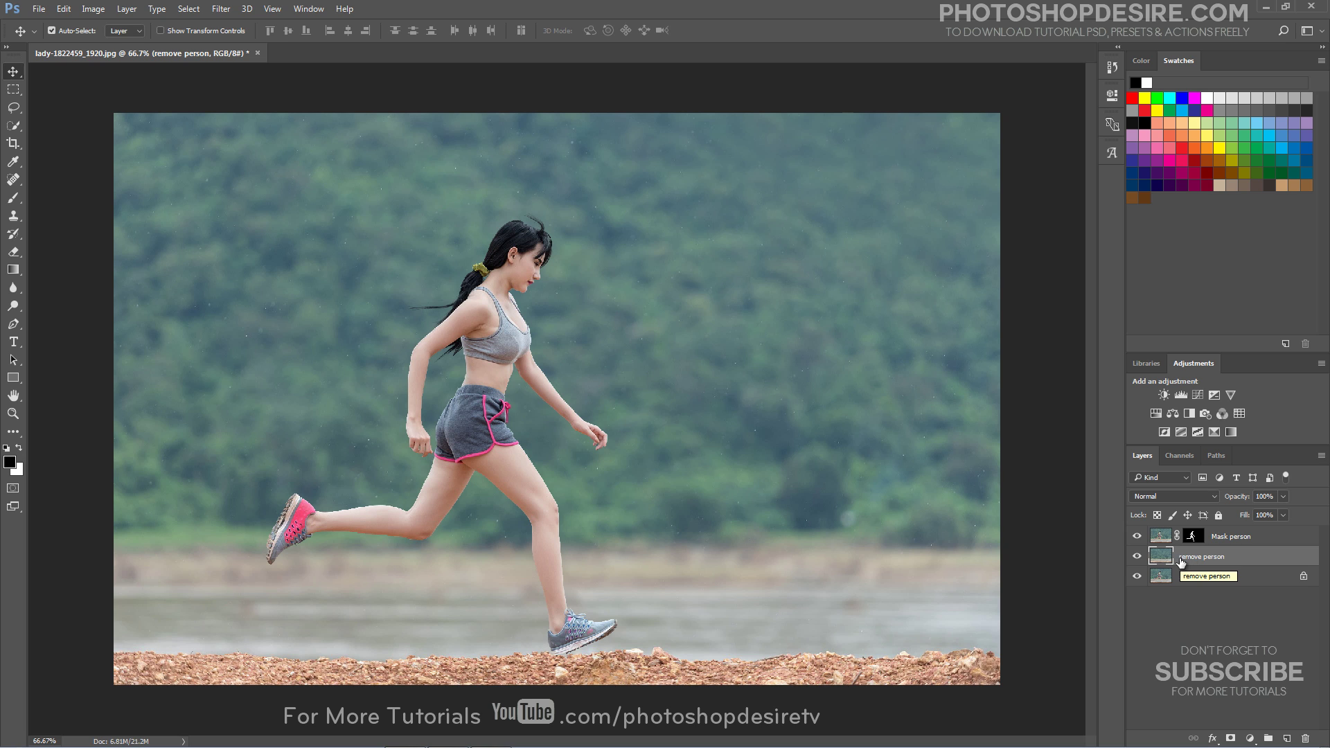
pyautogui.rightClick(1181, 561)
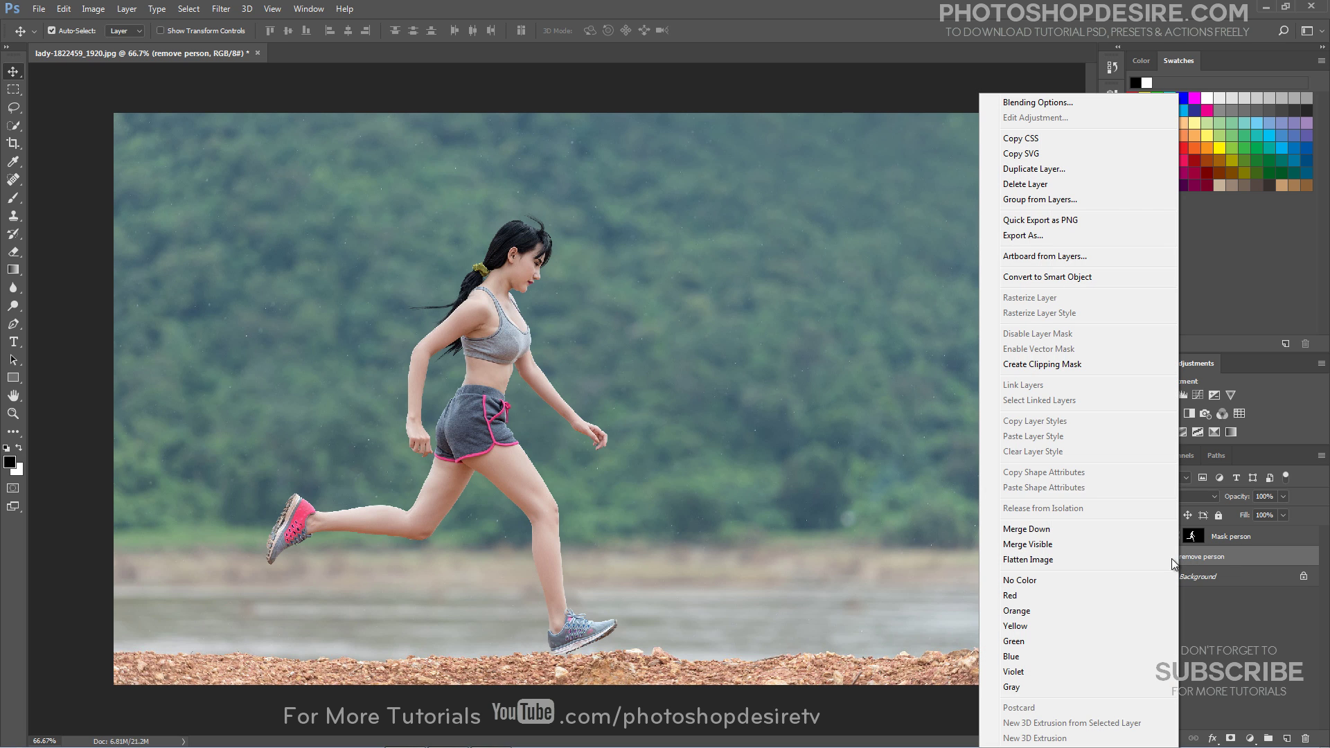
pyautogui.click(991, 277)
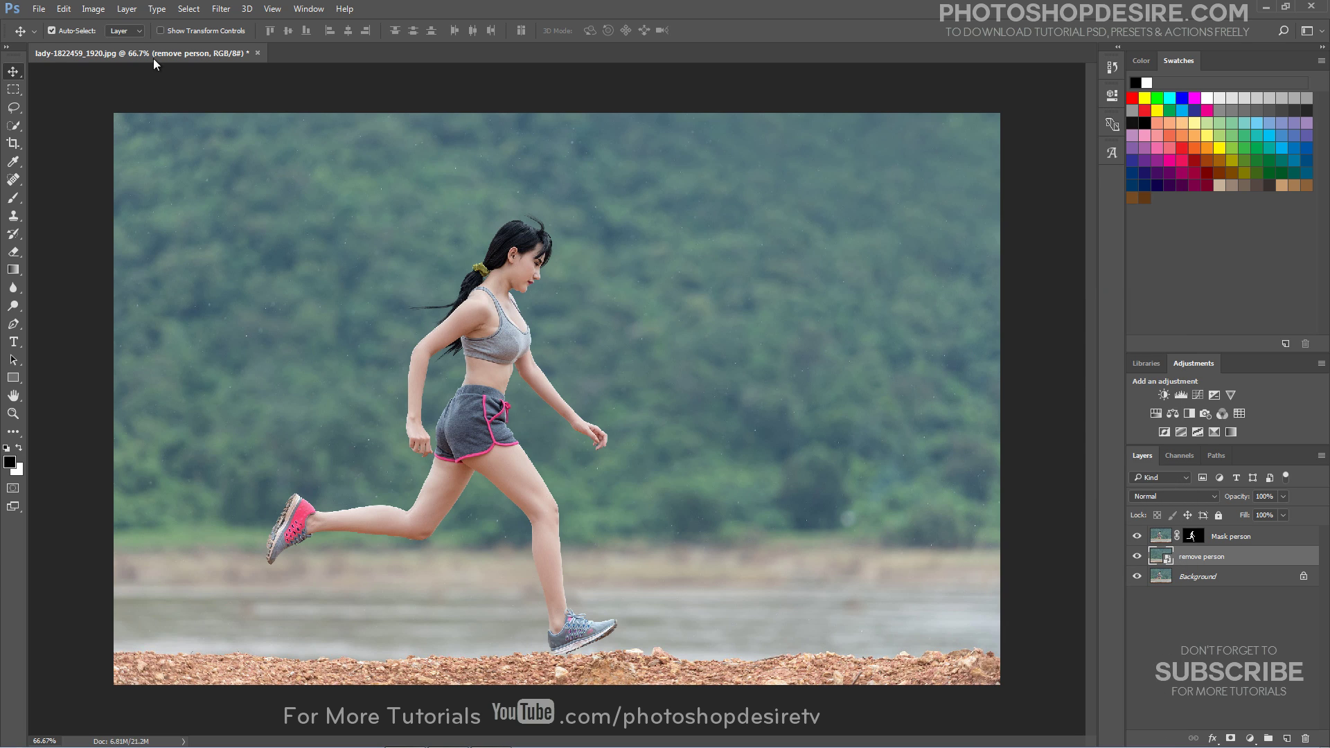
# - Apply a horizontal Motion Blur smart filter at angle 0, easing the distance back to a subtle streak
pyautogui.click(218, 9)
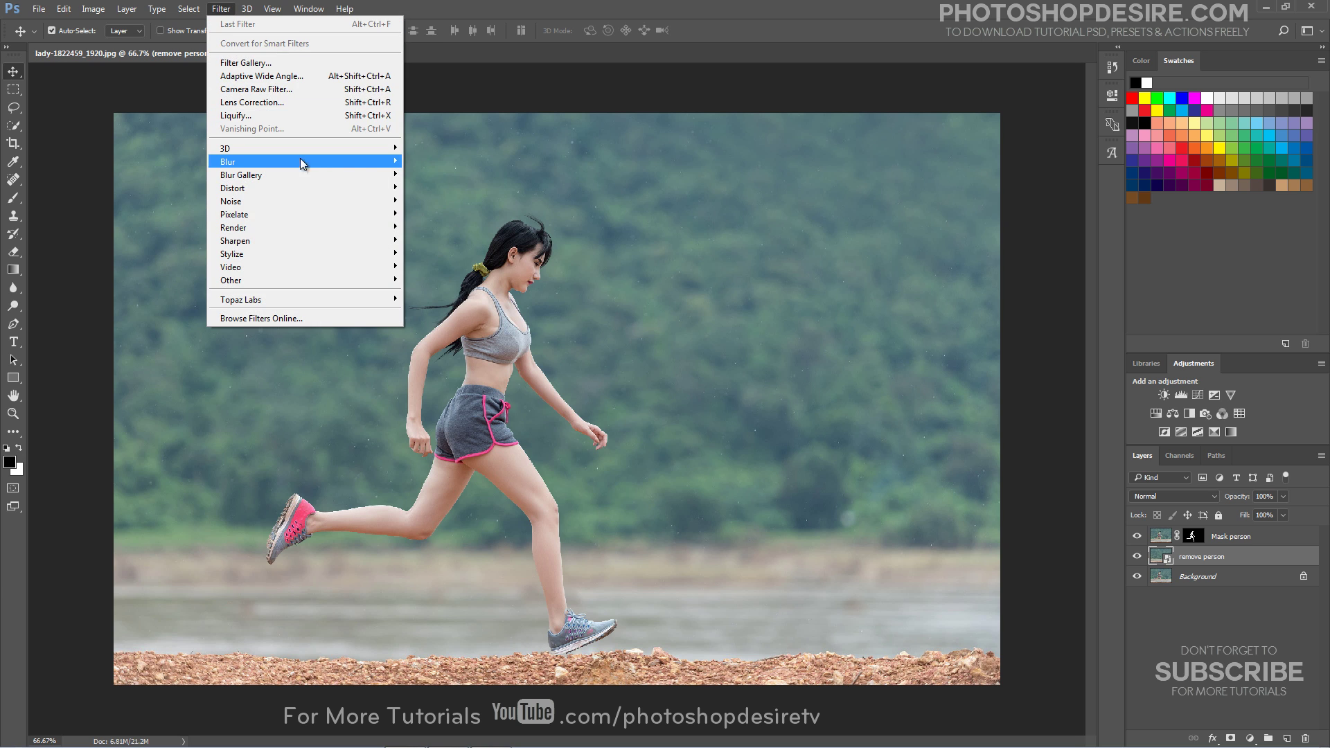
pyautogui.moveTo(323, 164)
pyautogui.click(438, 240)
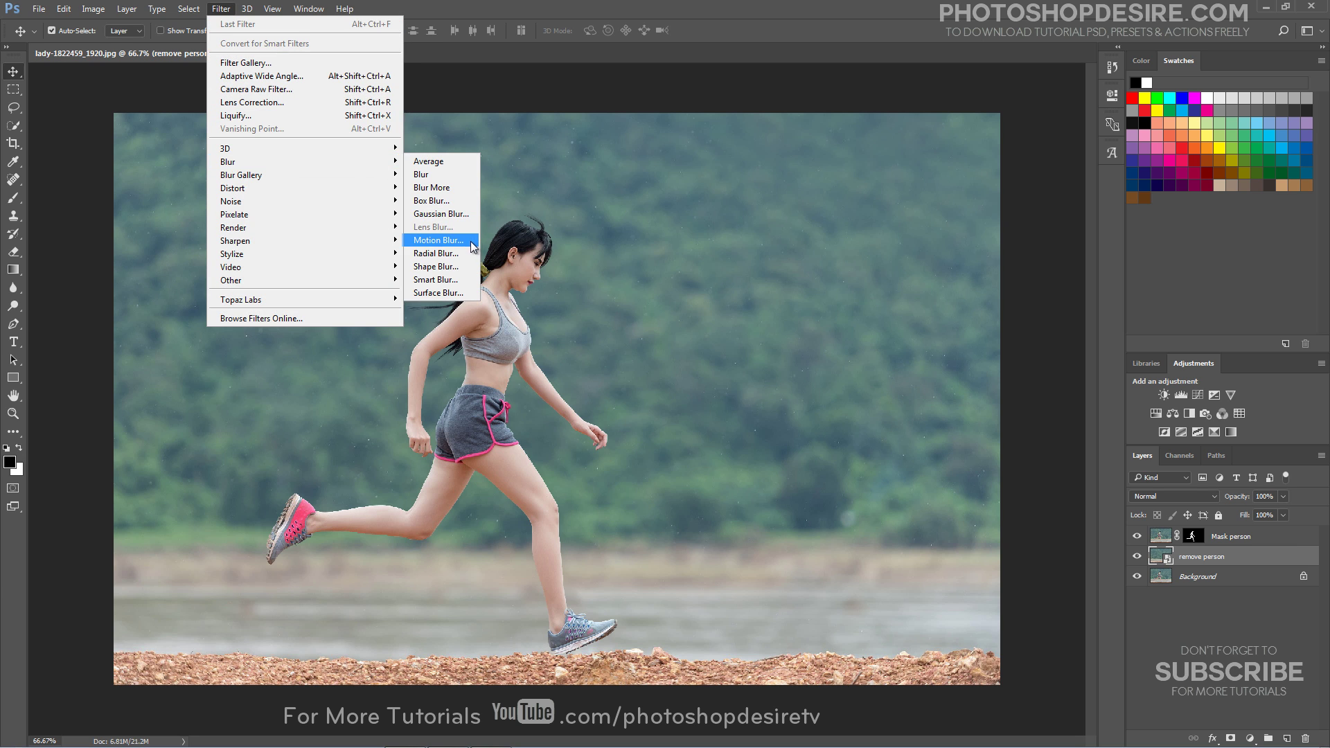
pyautogui.moveTo(633, 159); pyautogui.dragTo(817, 160)
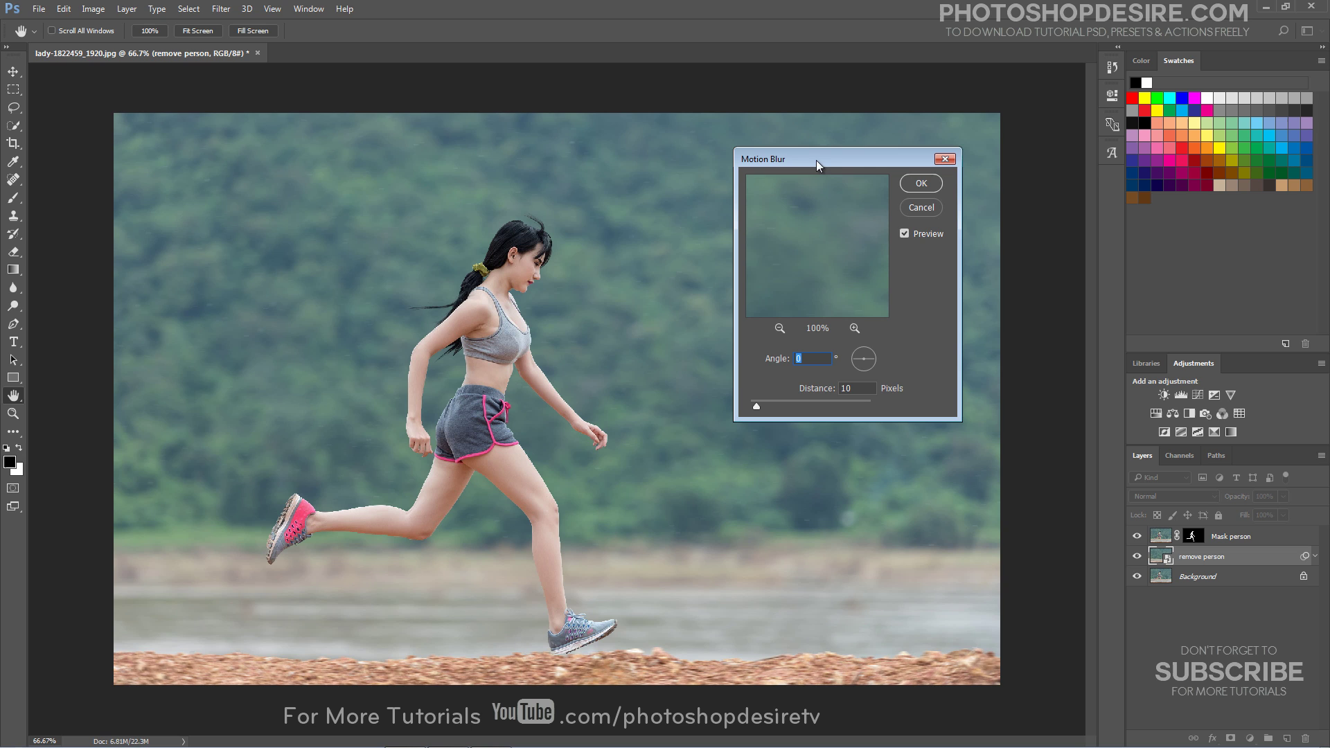
pyautogui.moveTo(776, 405); pyautogui.dragTo(794, 403)
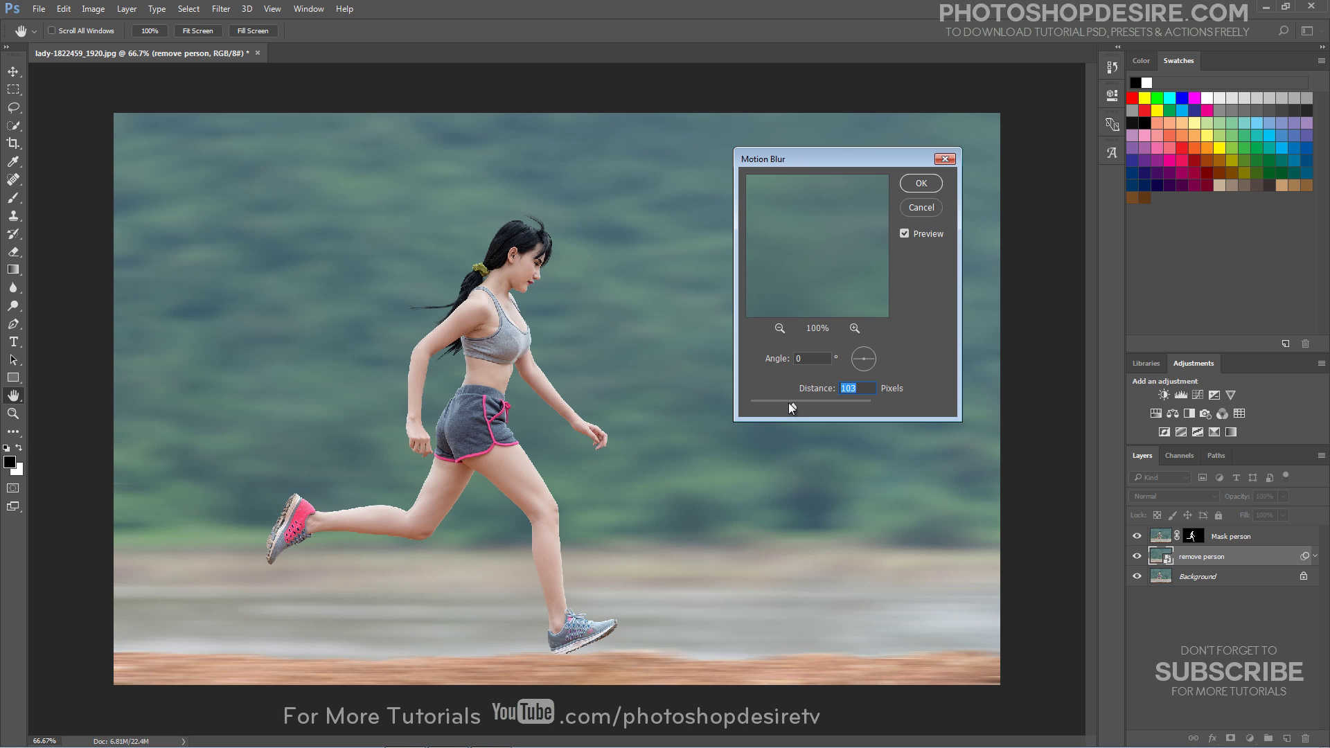
pyautogui.moveTo(789, 404); pyautogui.dragTo(785, 403)
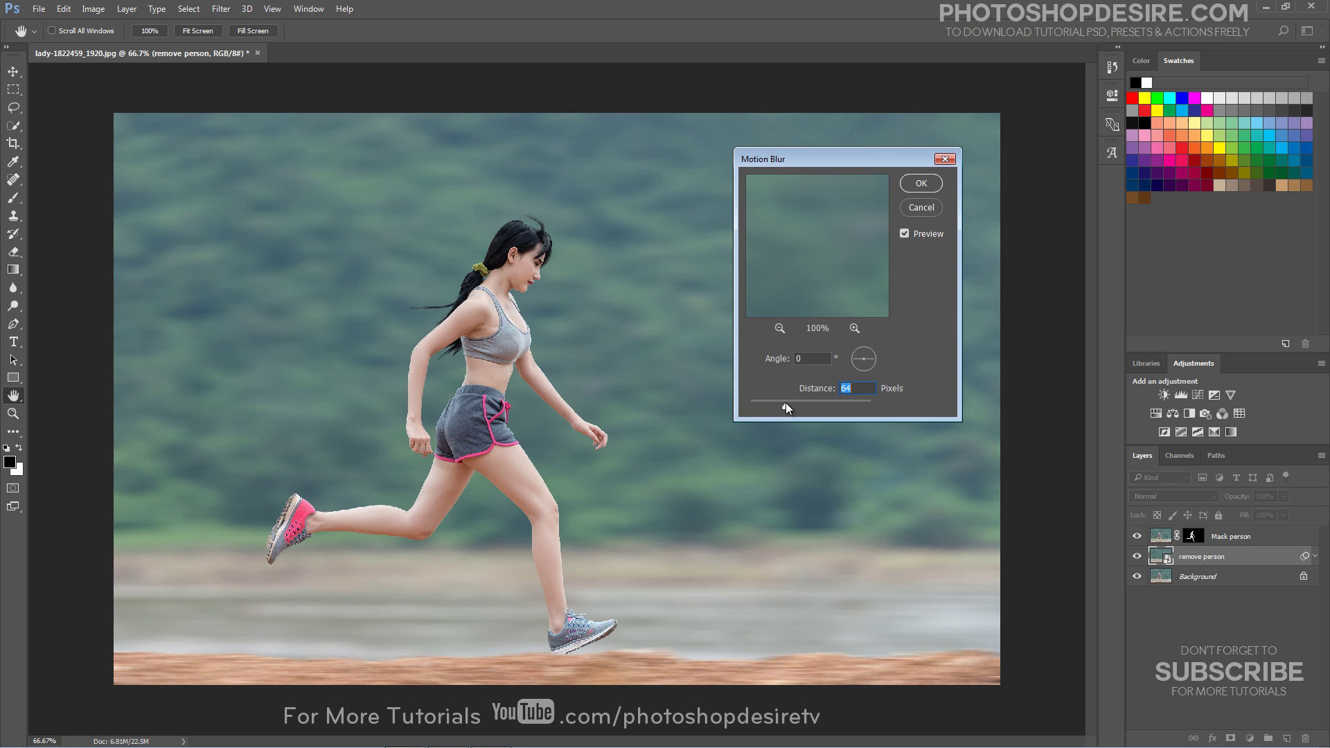
pyautogui.click(931, 184)
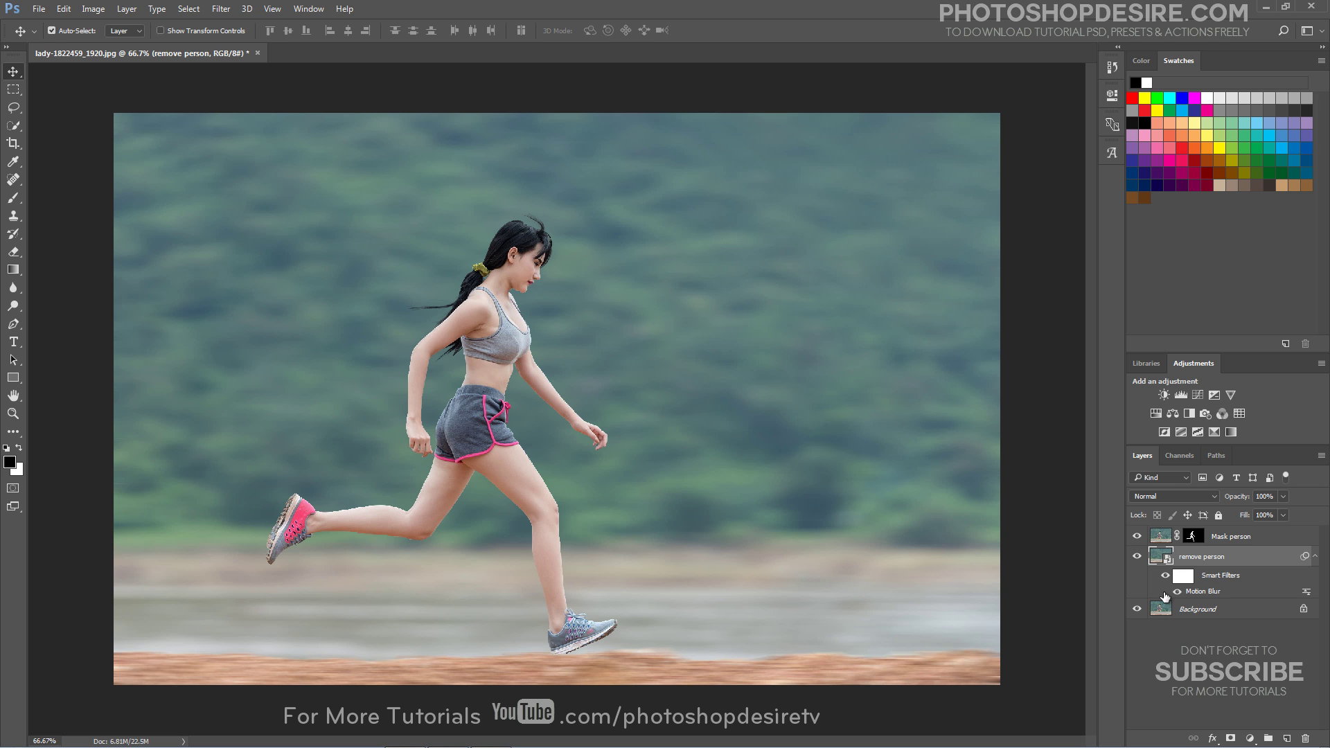
pyautogui.keyDown('alt'); pyautogui.click(1138, 612); pyautogui.keyUp('alt')
pyautogui.keyDown('alt'); pyautogui.click(1139, 611); pyautogui.keyUp('alt')
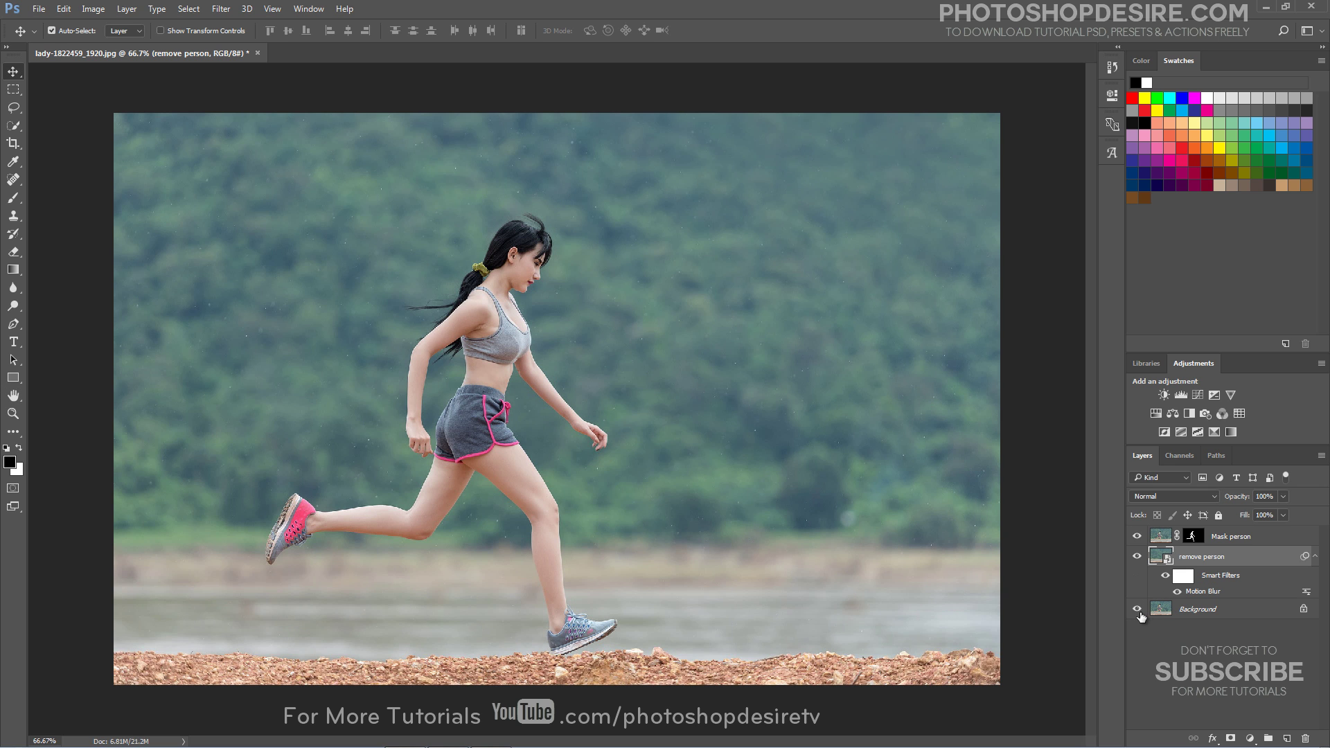
pyautogui.keyDown('alt'); pyautogui.click(1138, 611); pyautogui.keyUp('alt')
pyautogui.keyDown('alt'); pyautogui.click(1139, 611); pyautogui.keyUp('alt')
pyautogui.keyDown('alt'); pyautogui.click(1139, 611); pyautogui.keyUp('alt')
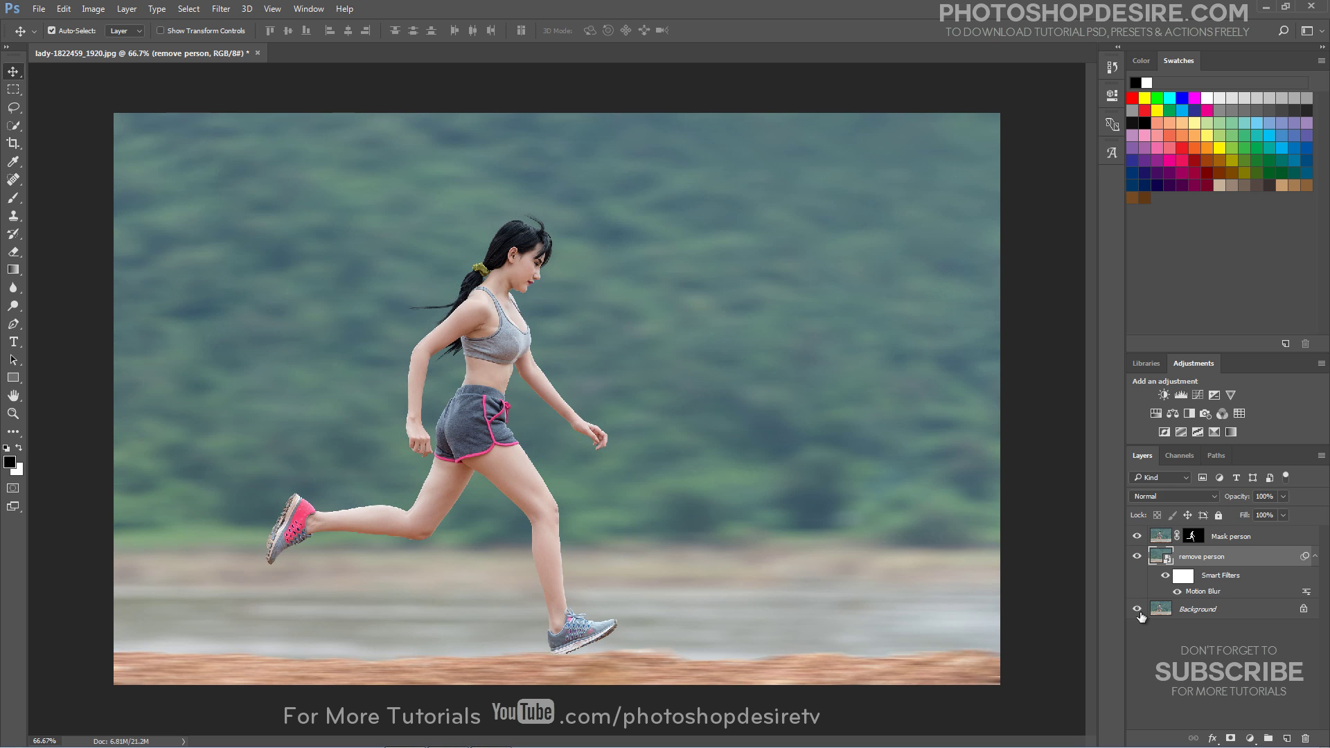
pyautogui.keyDown('alt'); pyautogui.click(1138, 611); pyautogui.keyUp('alt')
pyautogui.keyDown('alt'); pyautogui.click(1138, 611); pyautogui.keyUp('alt')
pyautogui.keyDown('alt'); pyautogui.click(1138, 611); pyautogui.keyUp('alt')
pyautogui.keyDown('alt'); pyautogui.click(1138, 611); pyautogui.keyUp('alt')
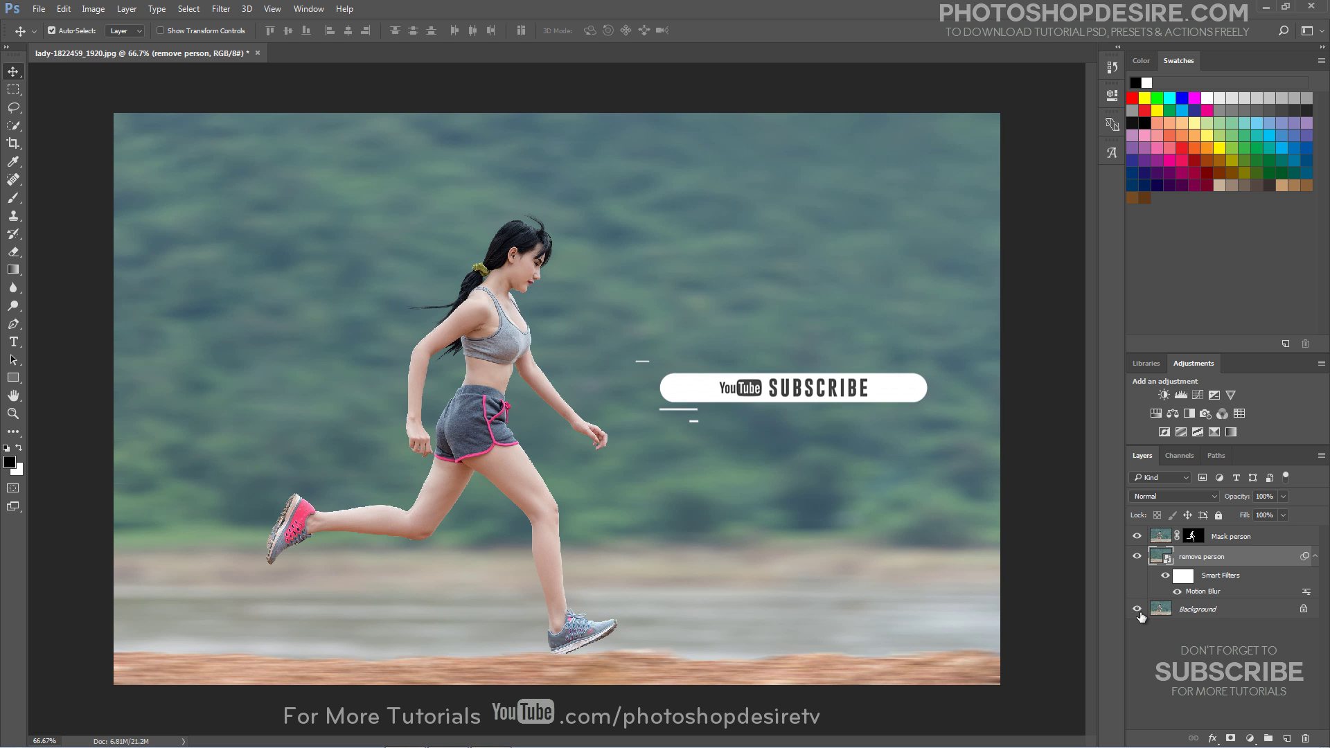
pyautogui.keyDown('alt'); pyautogui.click(1138, 612); pyautogui.keyUp('alt')
pyautogui.keyDown('alt'); pyautogui.click(1138, 612); pyautogui.keyUp('alt')
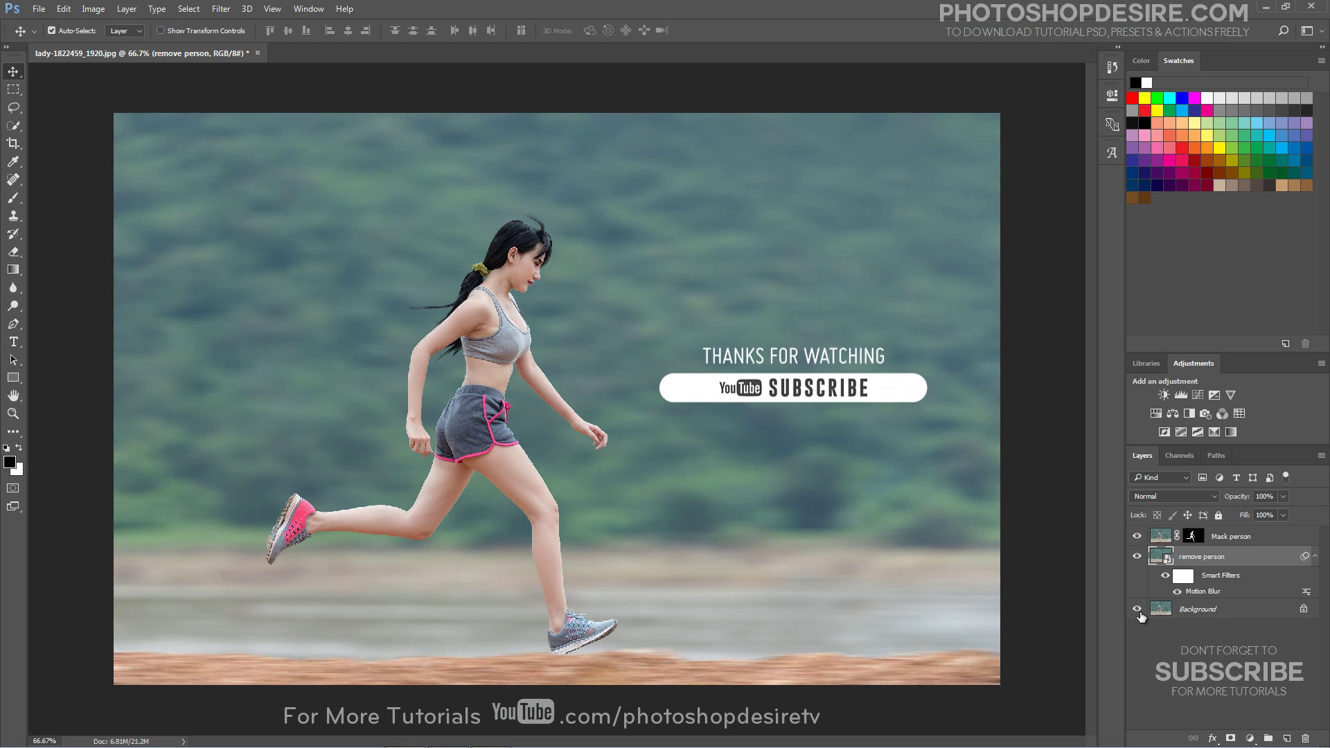